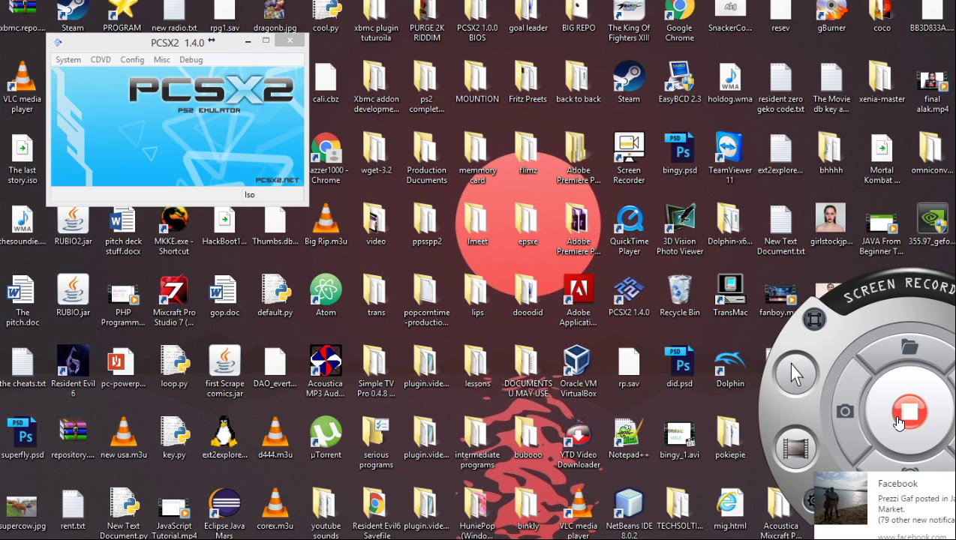
Start Final Fantasy X with a fast CDVD reboot and confirm resetting the virtual machine.
left_click(898, 423)
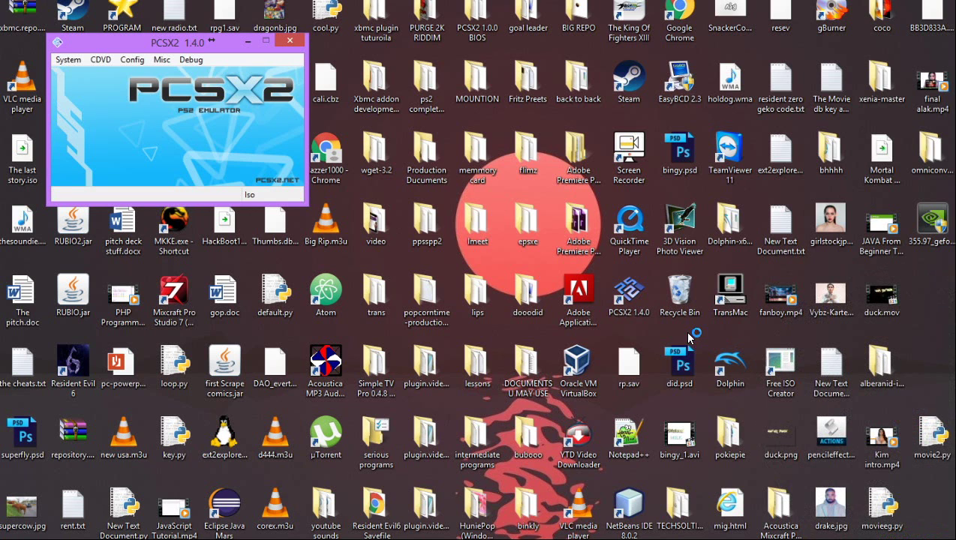
left_click(68, 61)
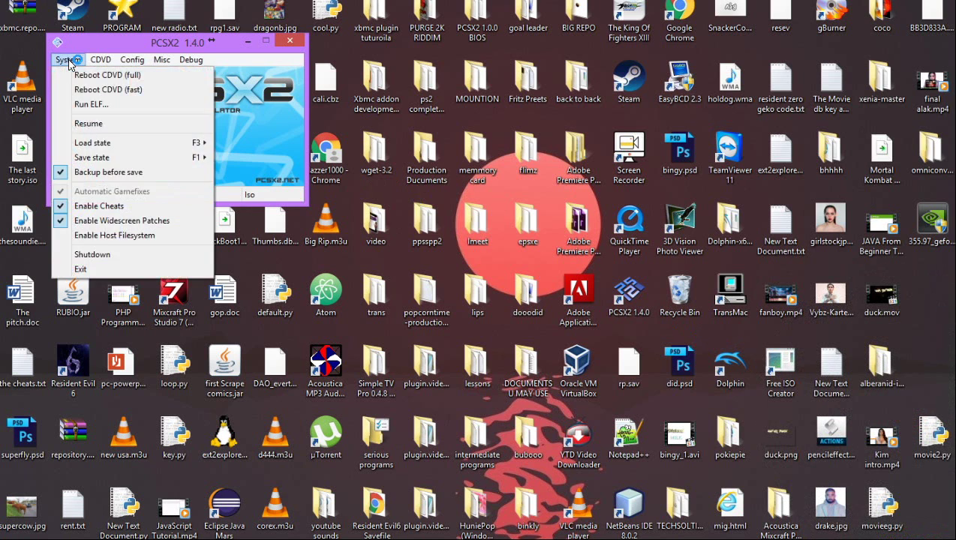
left_click(100, 90)
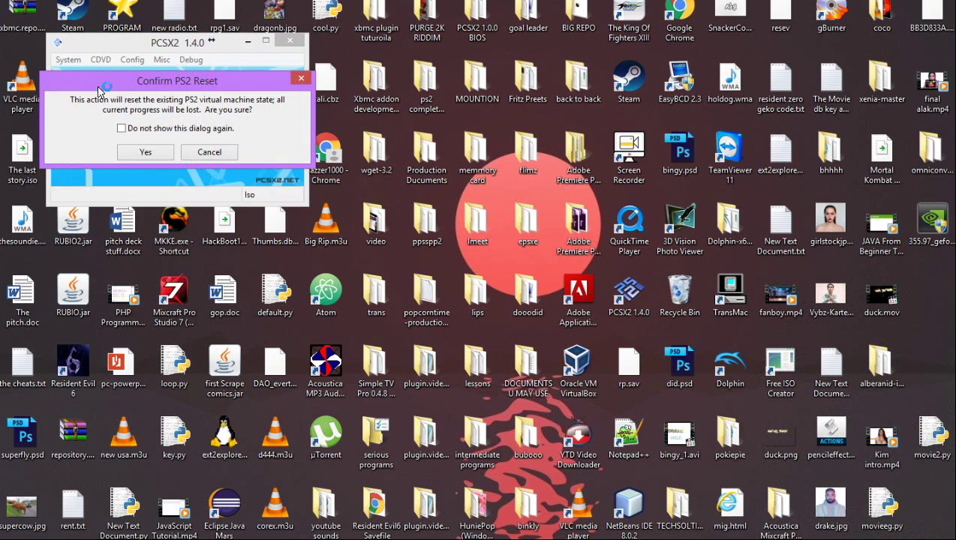
left_click(147, 152)
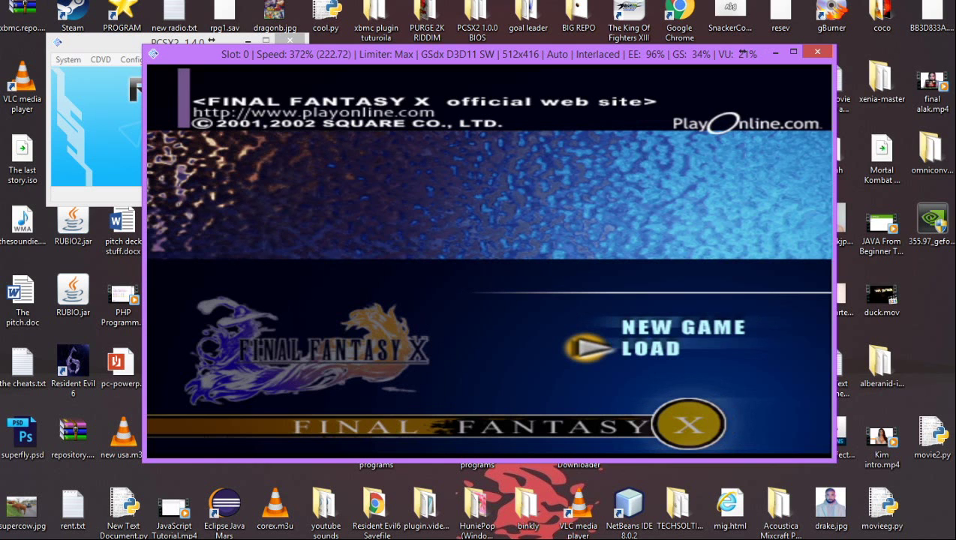
Load save file 02 from memory card slot 1, pausing and resuming the game once.
key("Return")
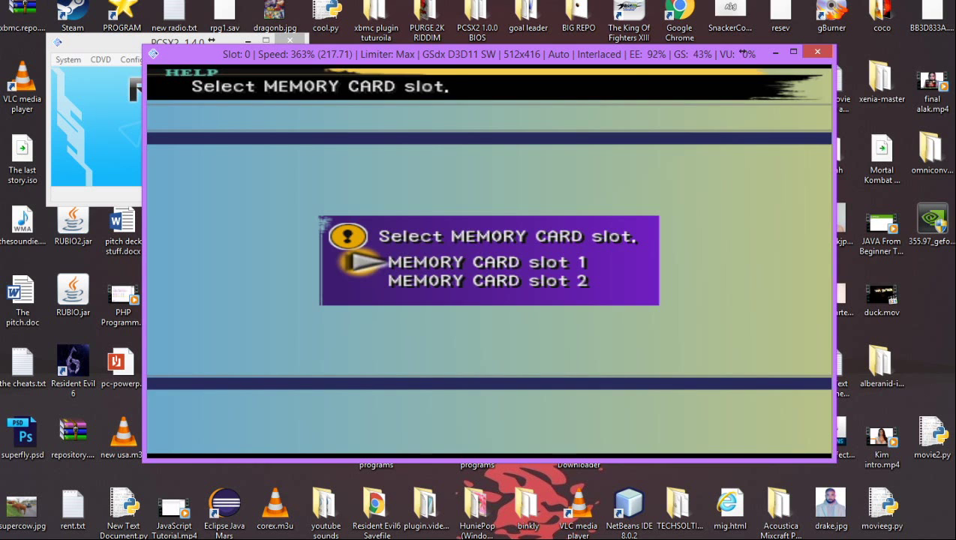
key("Return")
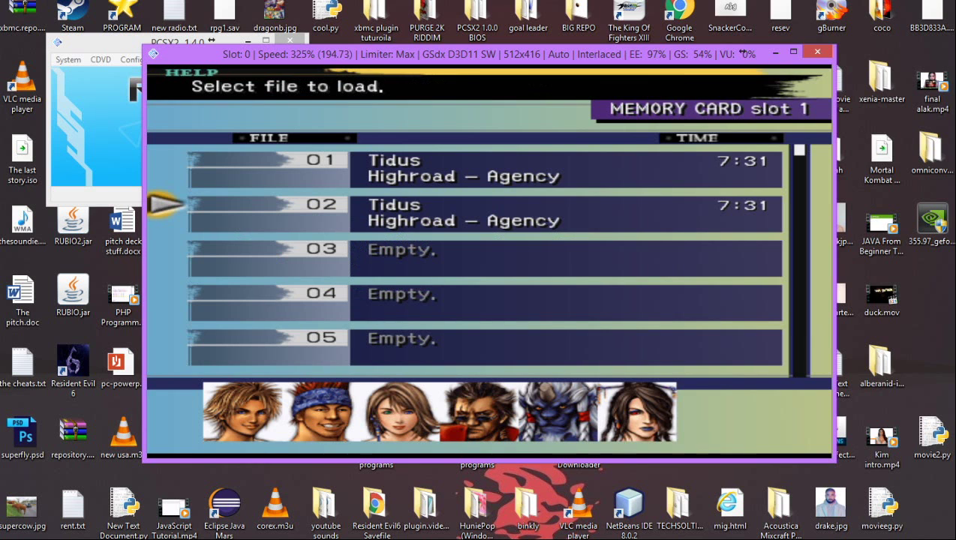
key("Return")
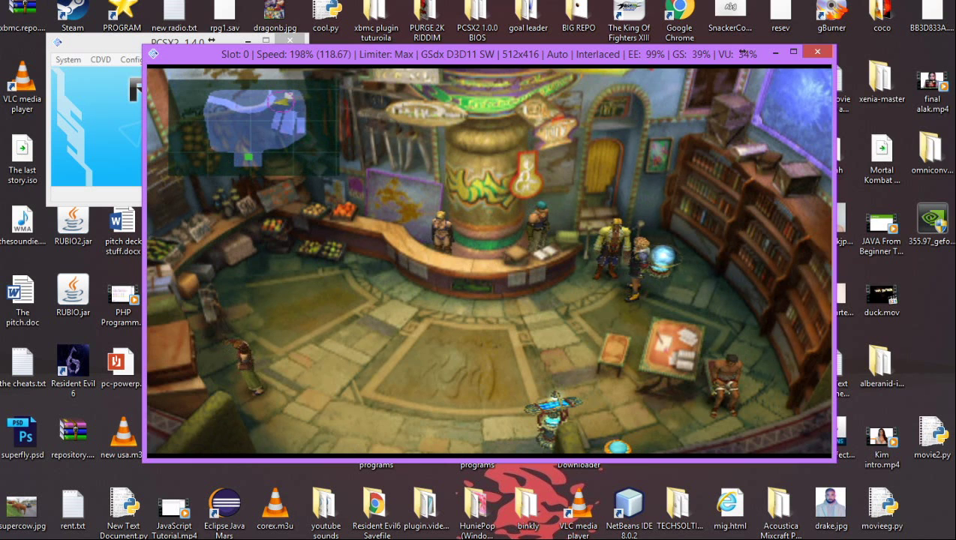
key("Return")
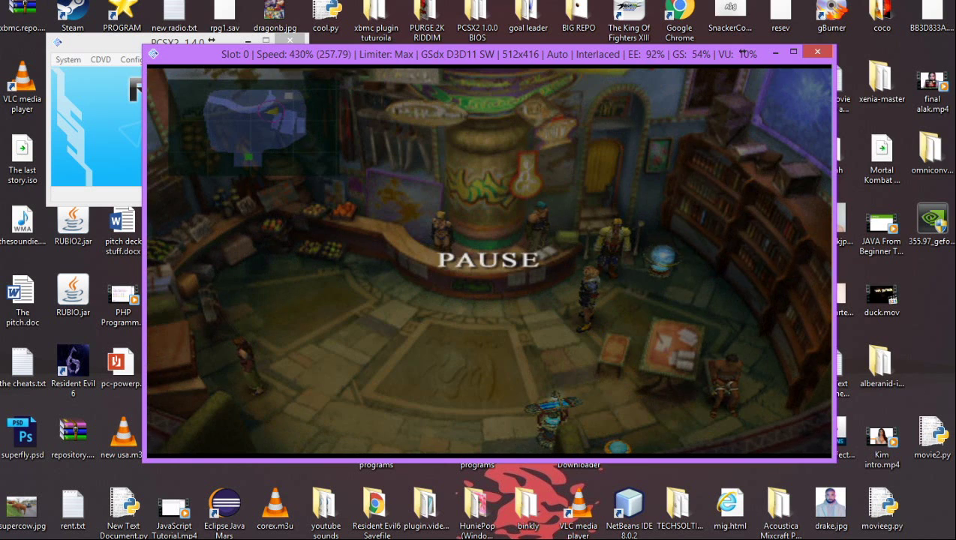
key("Return")
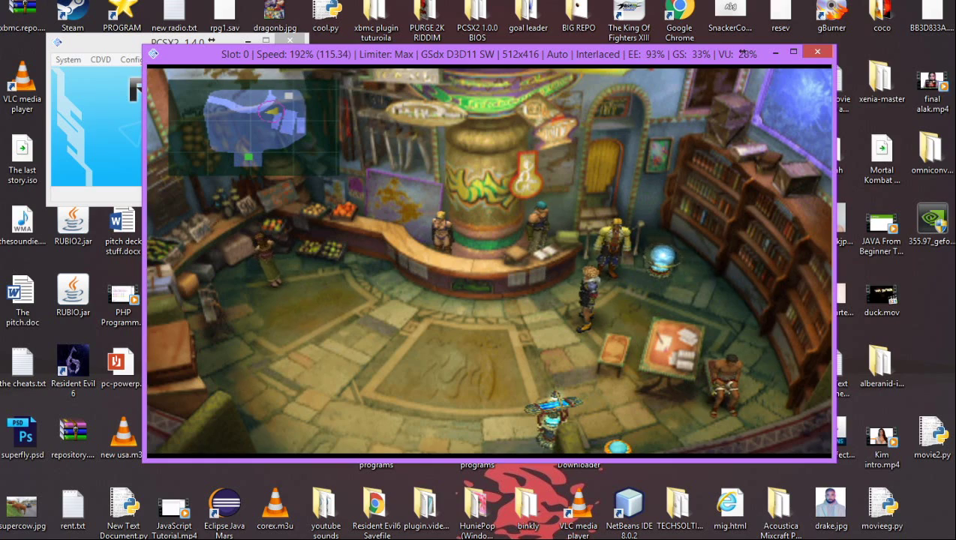
Load the save state from slot 0 and walk Tidus along the grassy road near the wooden bridge.
key("F3")
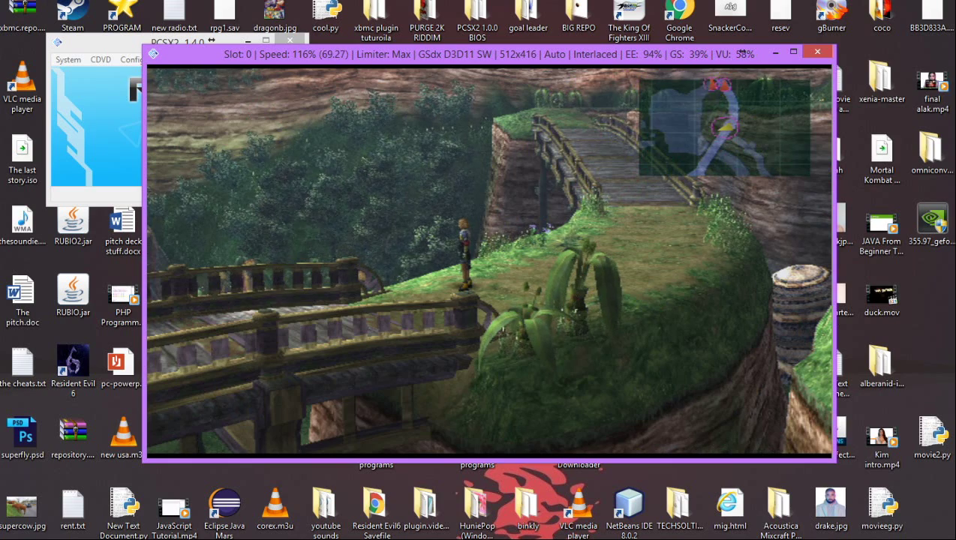
key("Right")
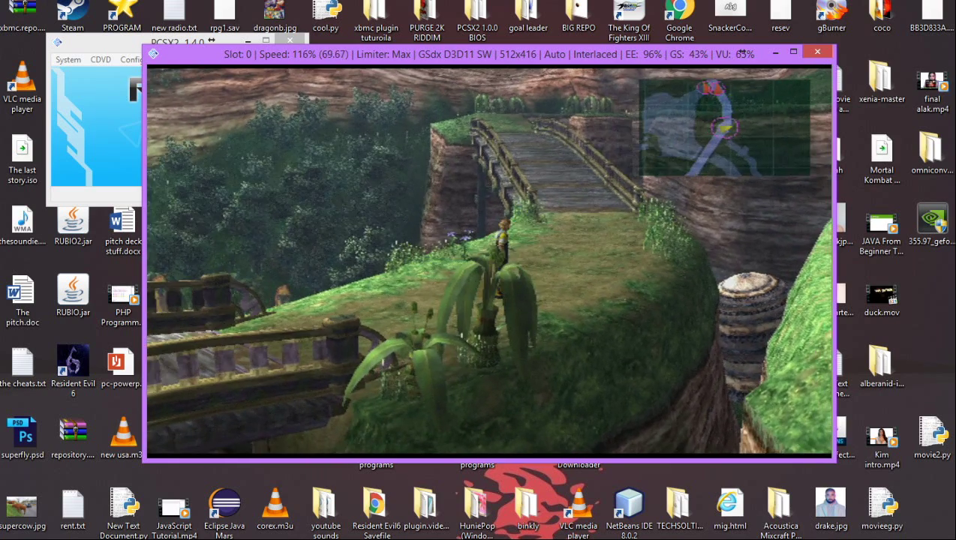
key("Up")
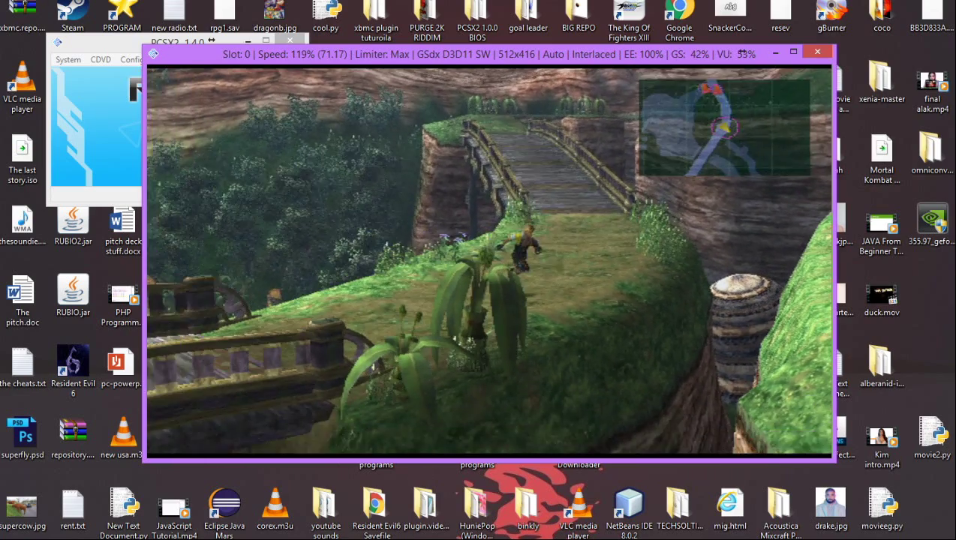
key("Down")
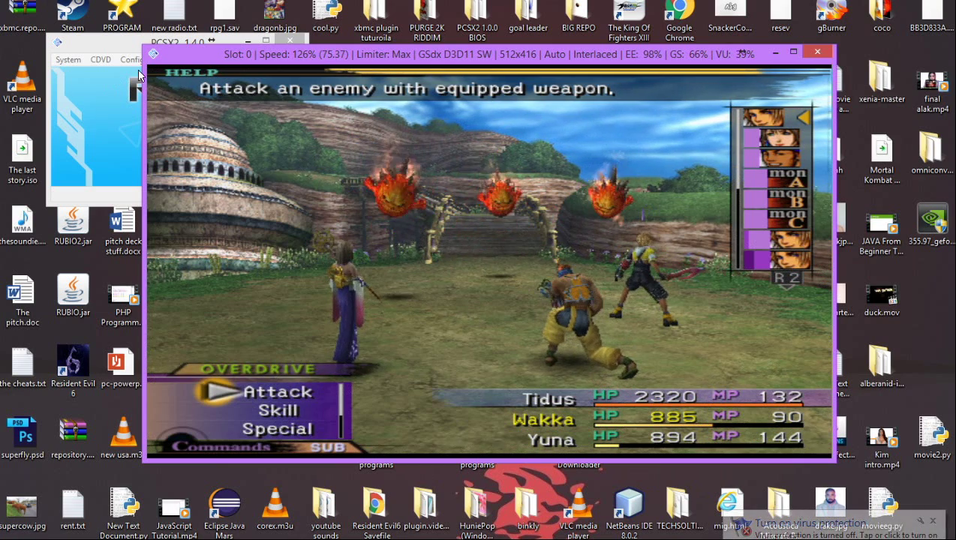
Pause the running game in the PCSX2 emulator.
left_click(75, 66)
left_click(74, 63)
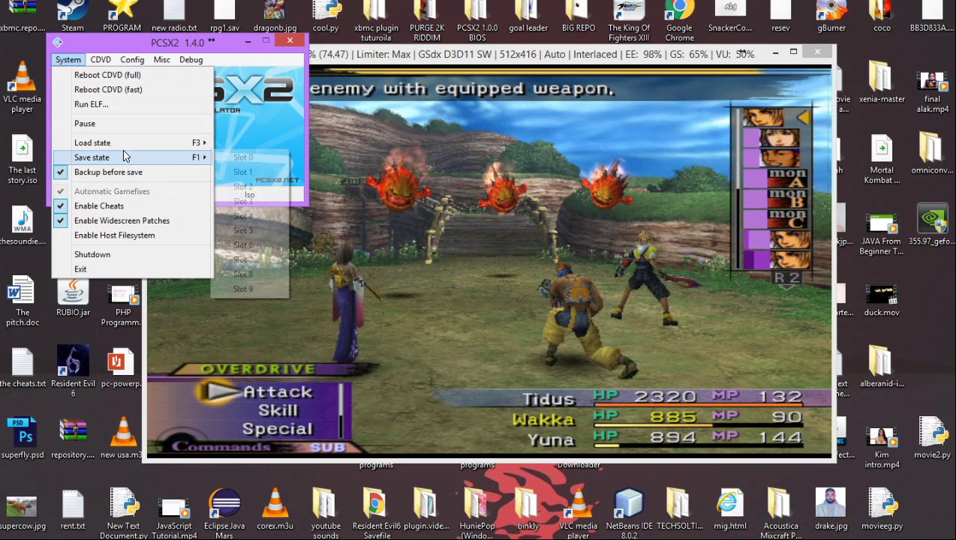
left_click(122, 124)
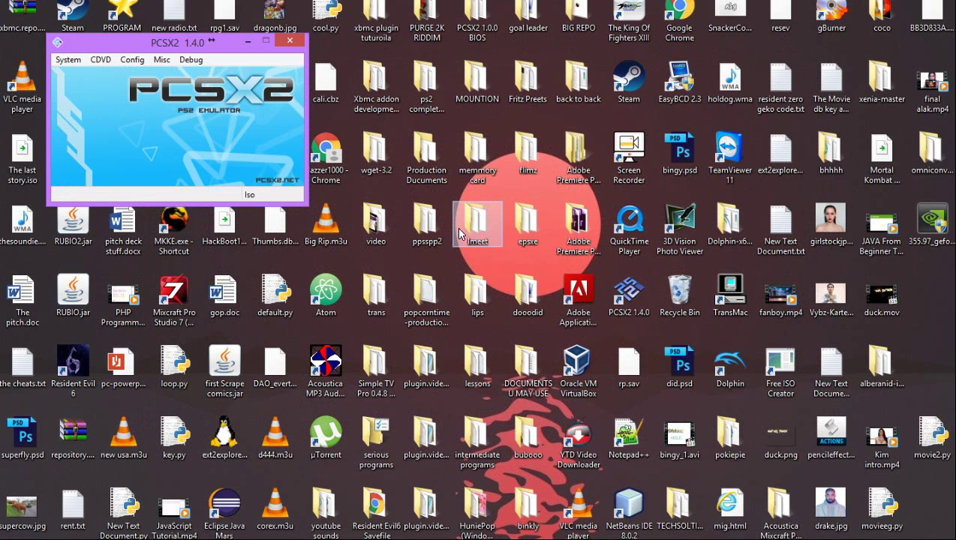
Show the emulator's console window beside the main window.
left_click(159, 61)
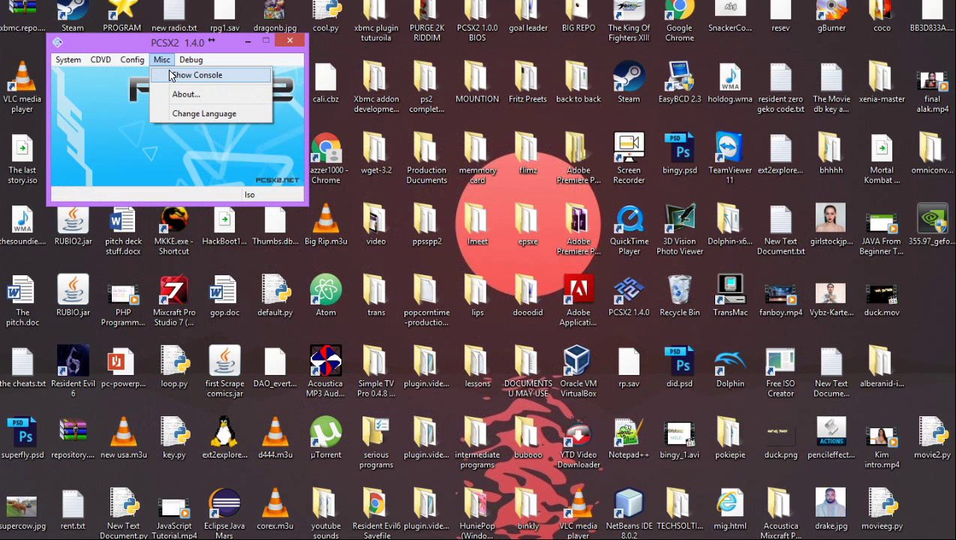
left_click(169, 75)
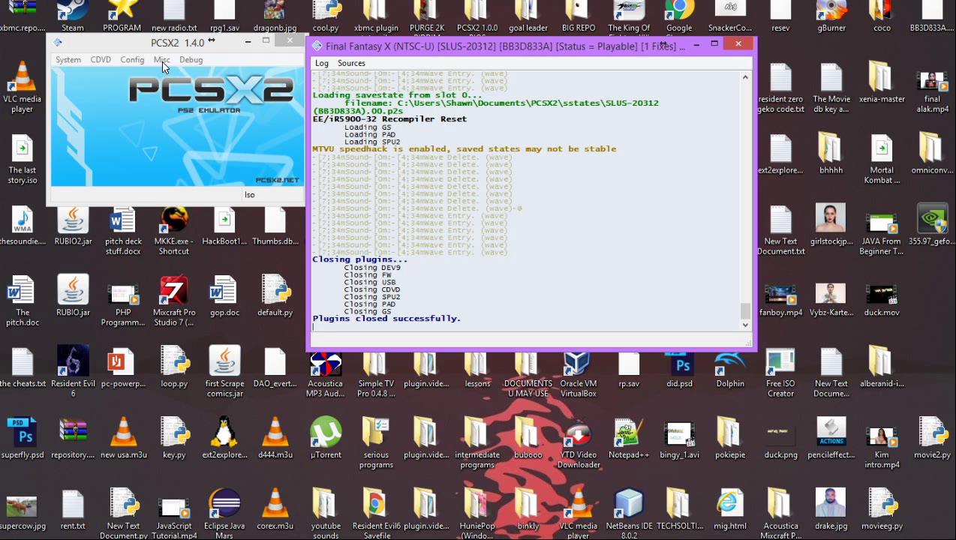
left_click(164, 66)
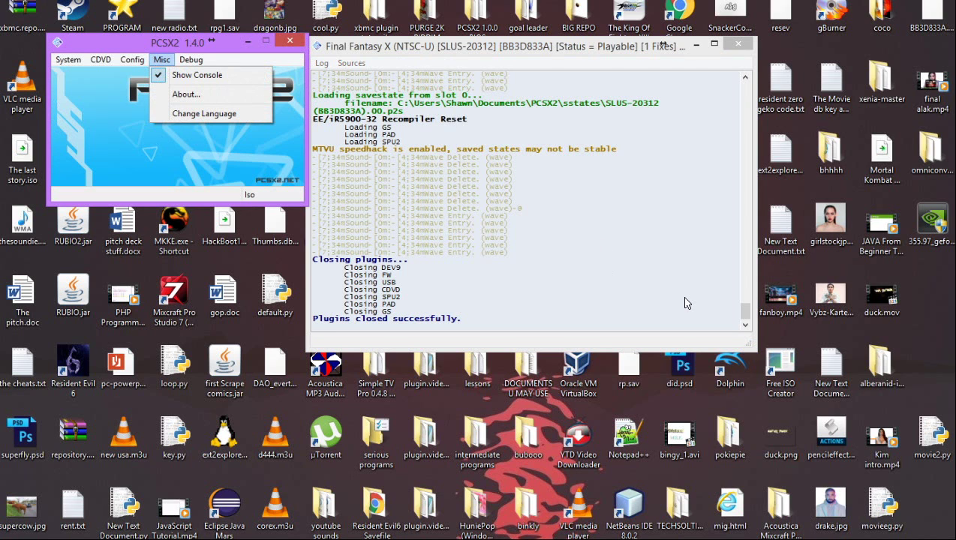
left_click_drag(741, 307, 652, 267)
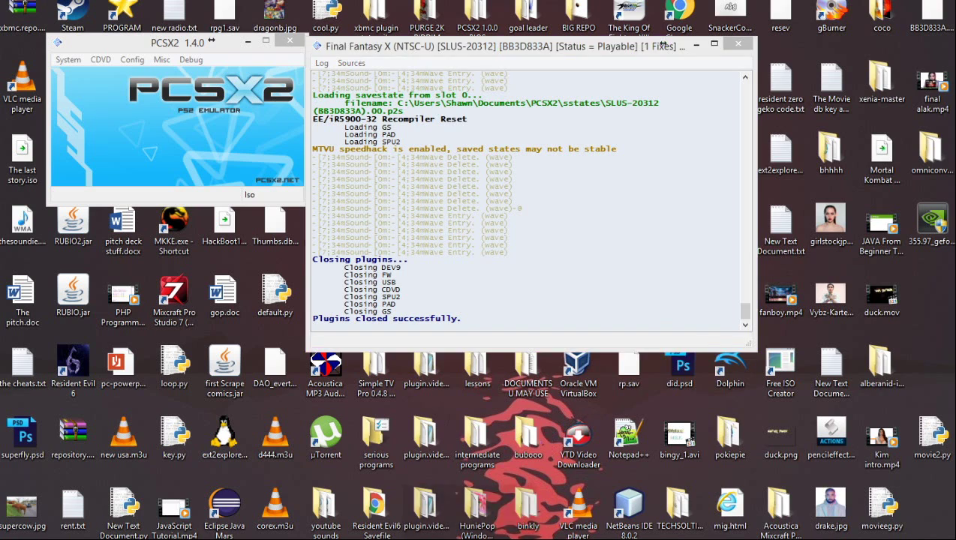
Switch to the Codejunkies page in the browser and copy the two No Random Battles code lines without their title.
left_click(490, 495)
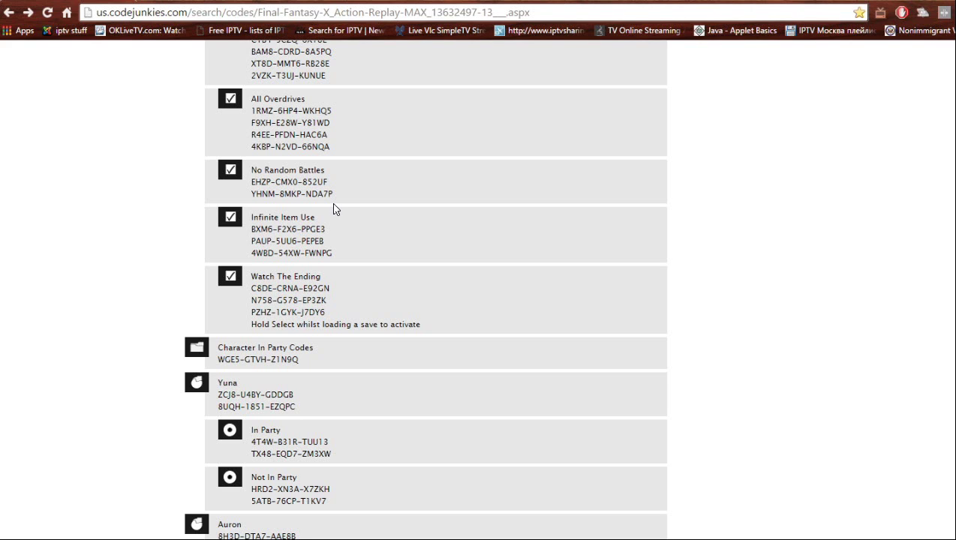
left_click_drag(334, 197, 252, 187)
key("ctrl+c")
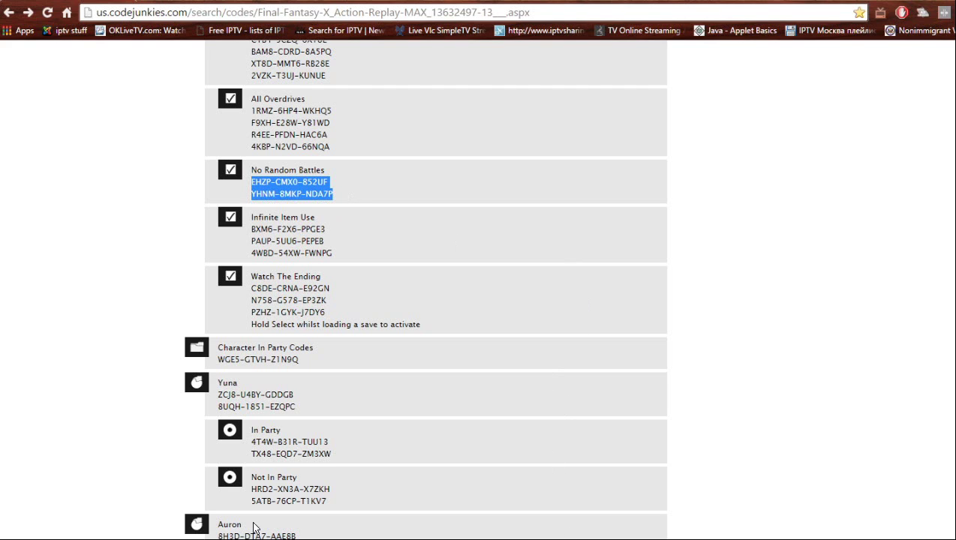
Launch omniconvert.exe from the desktop's omniconvert_111_R2 folder and paste the copied codes as the Action Replay MAX input.
key("alt+Tab")
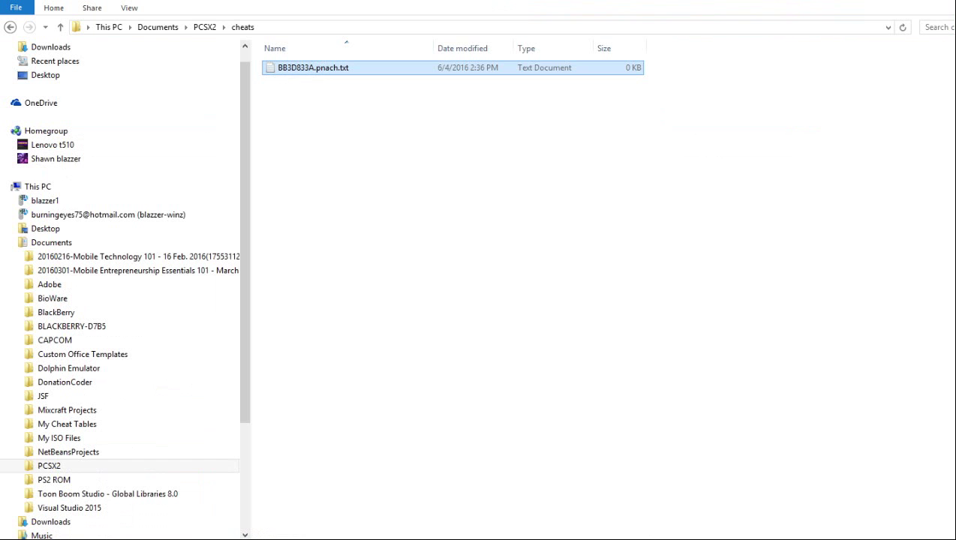
key("alt+Tab")
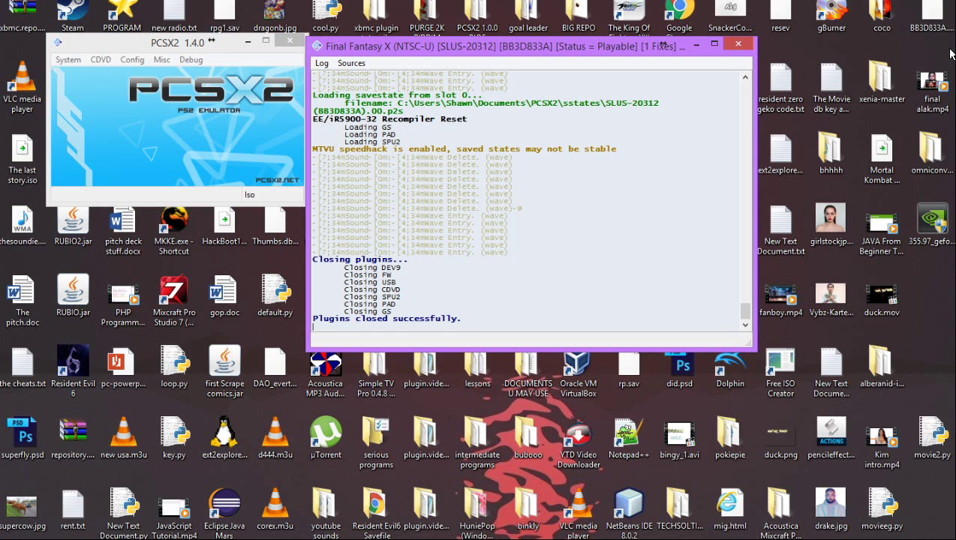
double_click(930, 161)
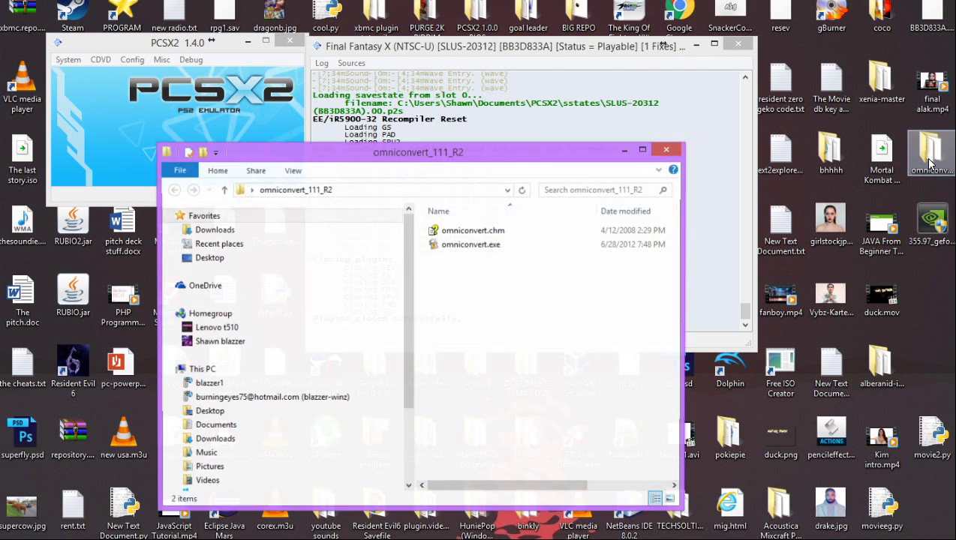
left_click(643, 150)
left_click(332, 90)
double_click(332, 84)
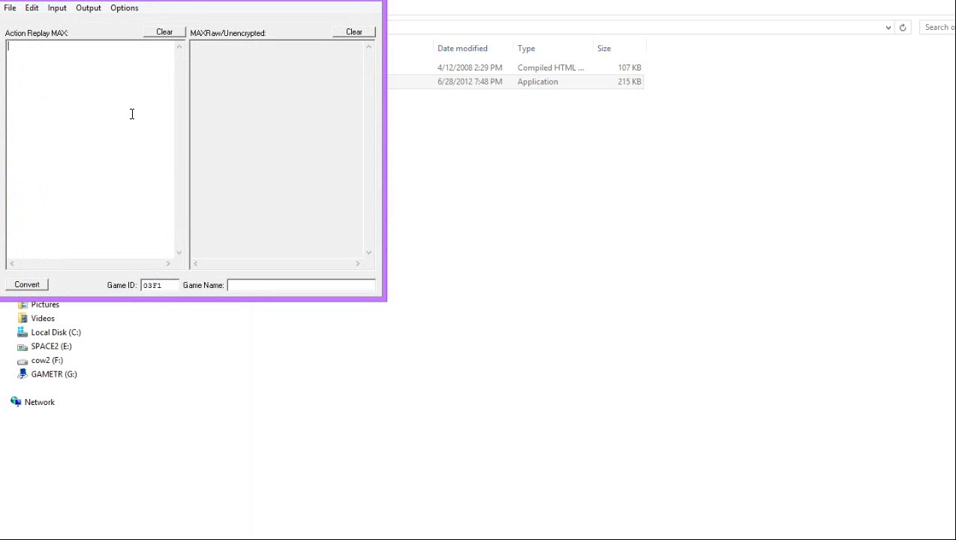
key("ctrl+v")
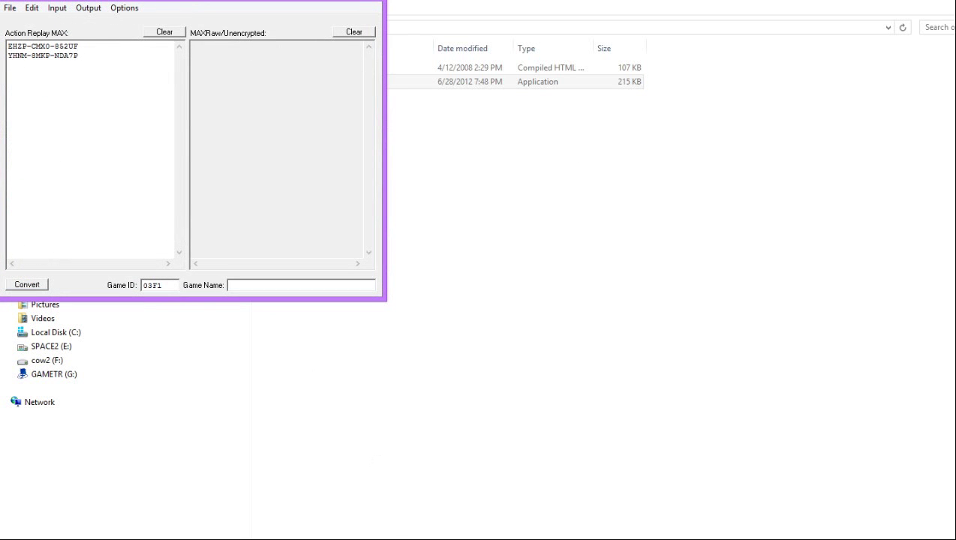
Return to the browser and copy the "No Random Battles" title together with its two code lines.
left_click(462, 510)
mouse_move(330, 189)
left_mouse_down()
mouse_move(347, 199)
mouse_move(338, 185)
left_mouse_up()
left_click_drag(251, 170, 331, 194)
key("ctrl+c")
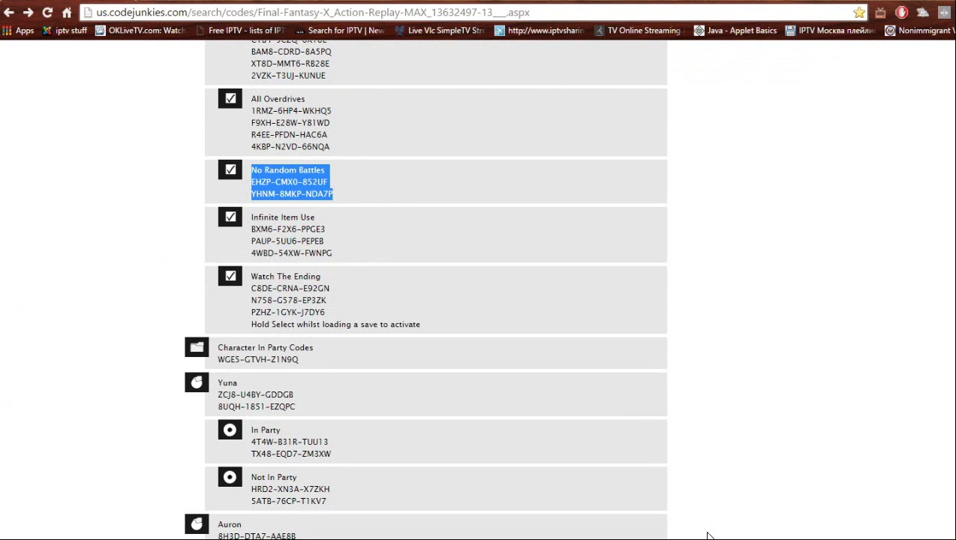
Switch back to Omniconvert, clear the Action Replay MAX input and paste the copied title and codes.
left_click(748, 539)
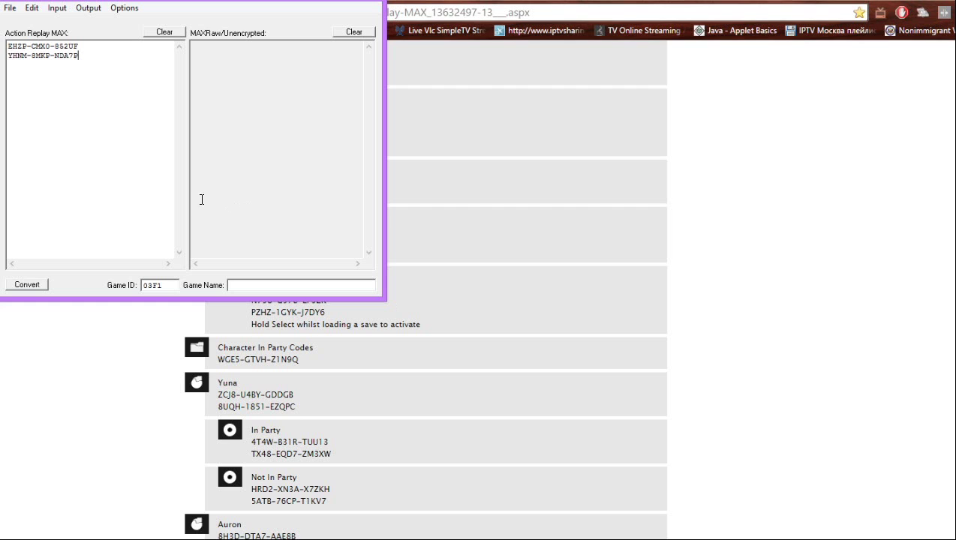
left_click_drag(78, 55, 17, 55)
key("ctrl+a")
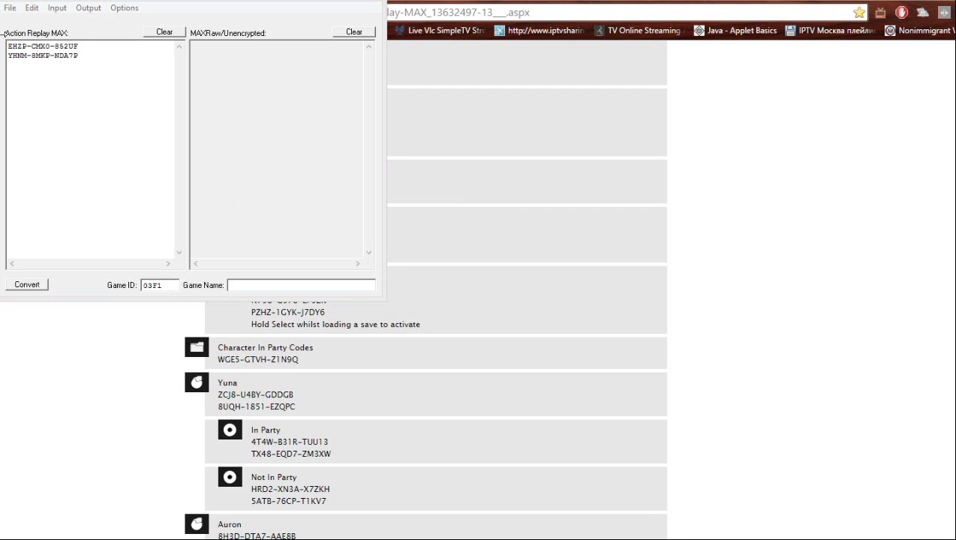
left_click_drag(97, 78, 8, 43)
left_click(9, 47)
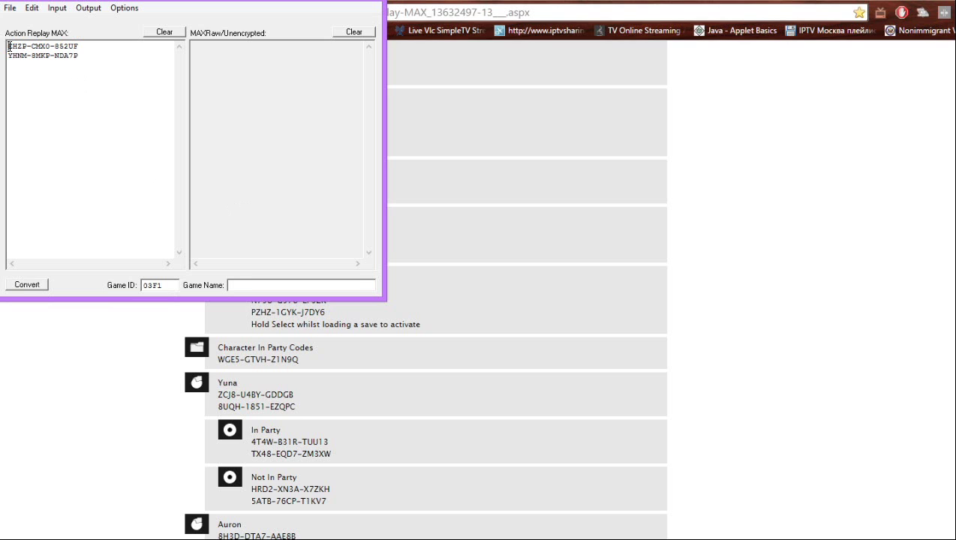
left_click(162, 33)
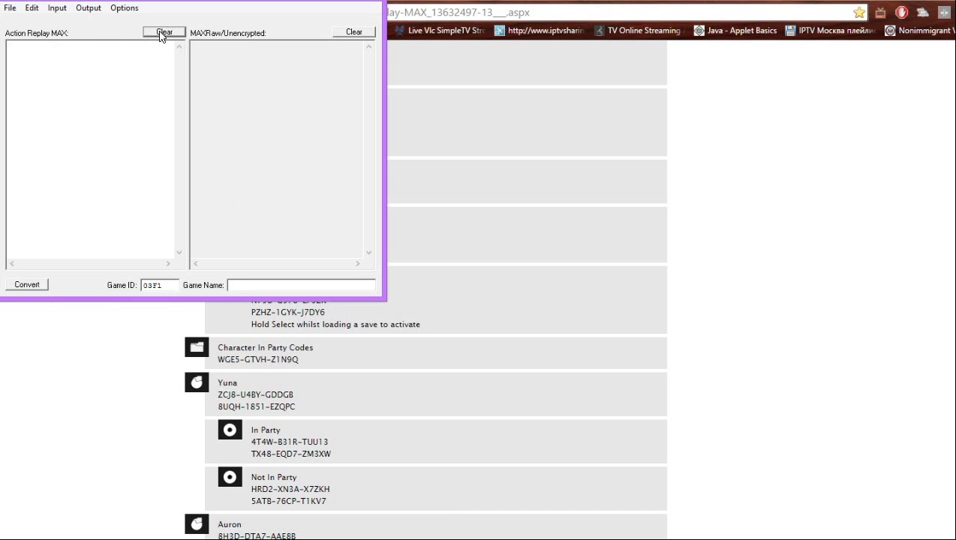
right_click(72, 65)
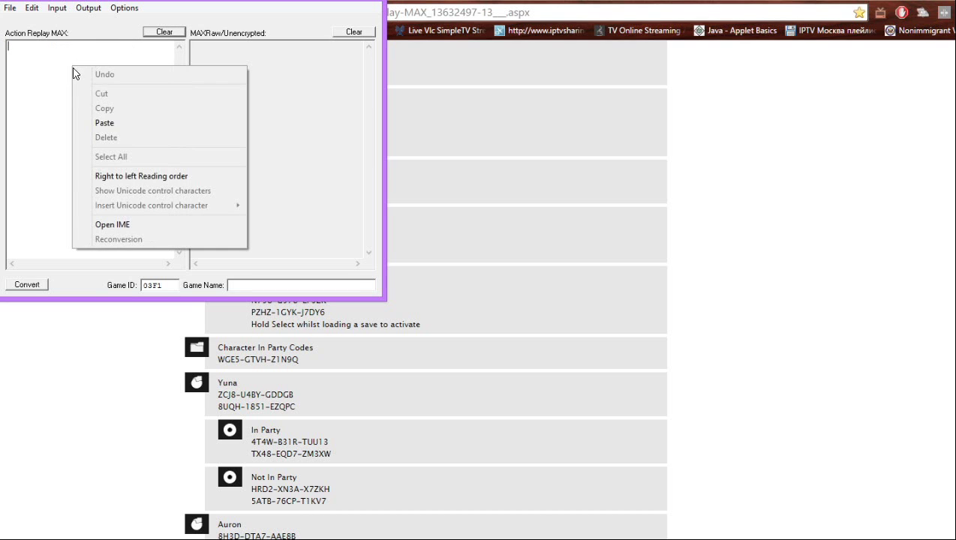
left_click(117, 123)
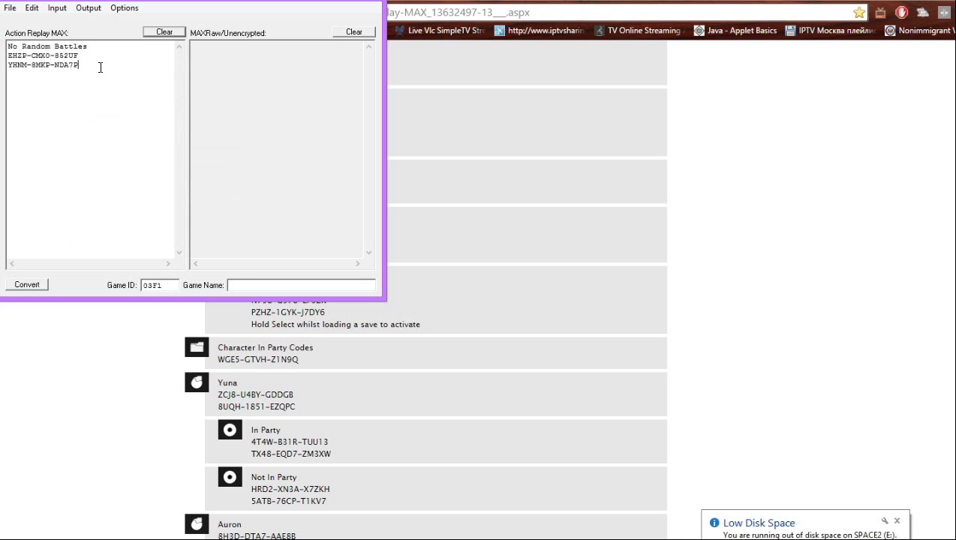
Check which Action Replay version is selected as the input code format.
left_click(58, 9)
mouse_move(90, 43)
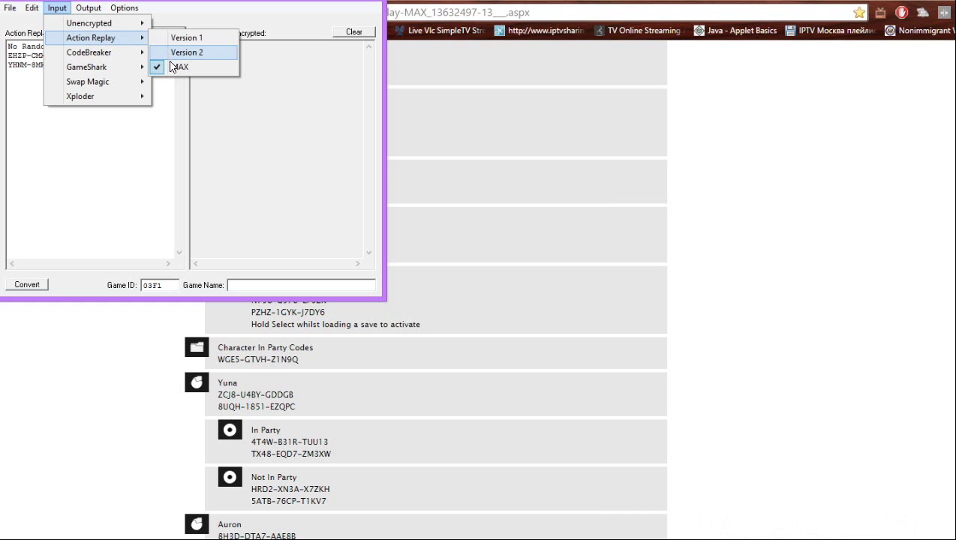
left_click(150, 142)
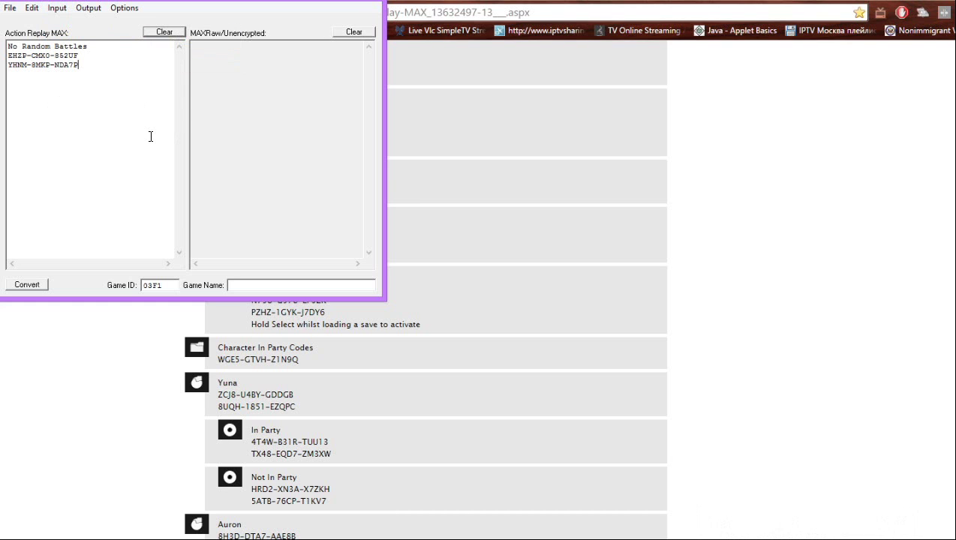
Check that the output format is unencrypted Action Replay MAX and convert the No Random Battles codes.
left_click(86, 8)
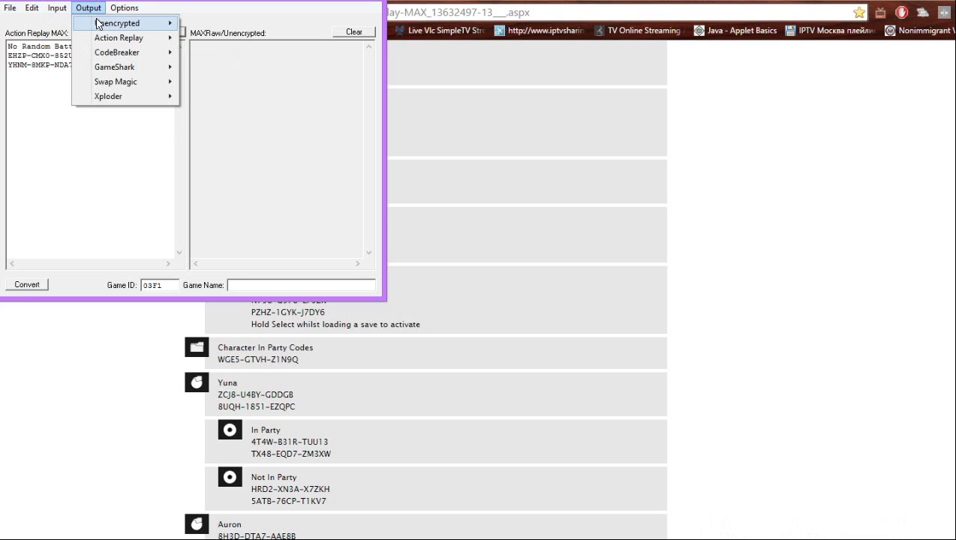
mouse_move(100, 25)
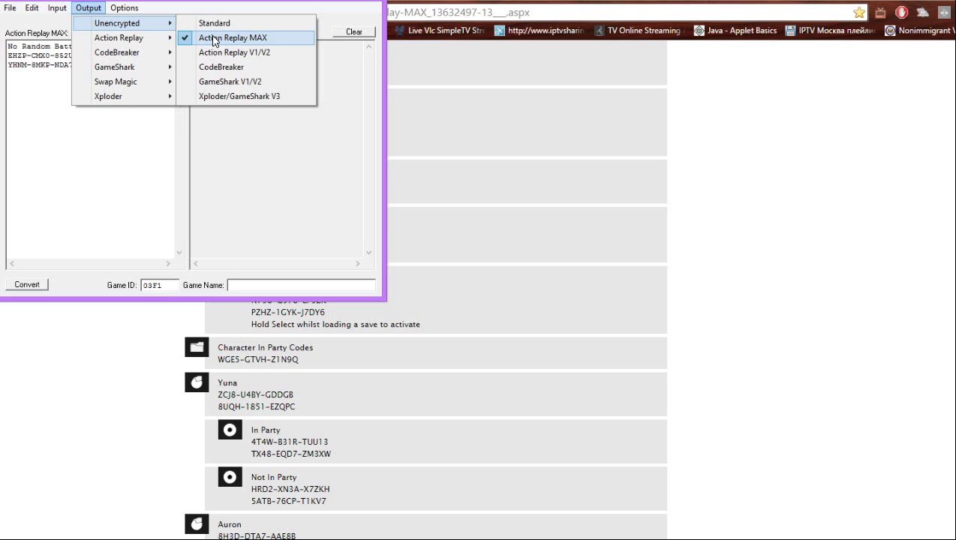
left_click(118, 198)
left_click(45, 285)
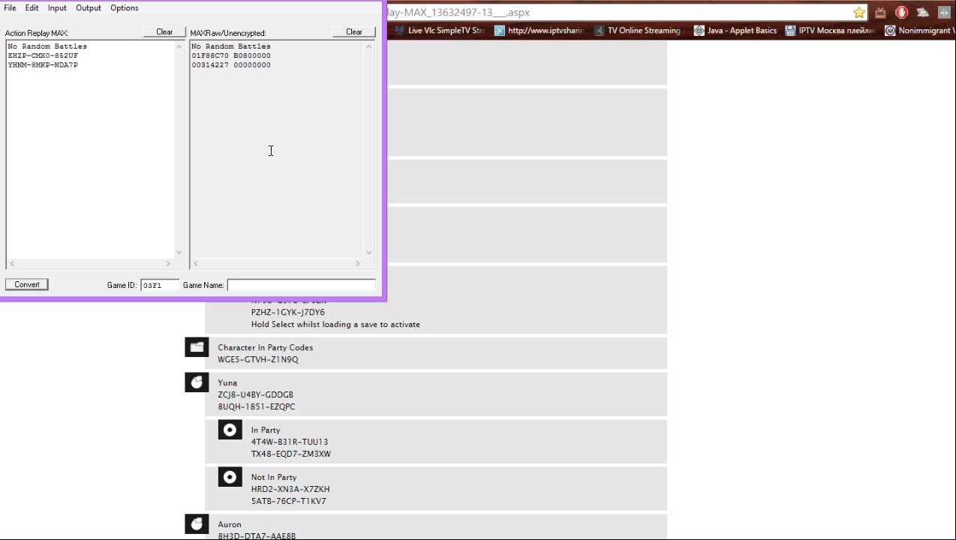
Copy the converted No Random Battles title together with its two raw code lines.
left_click_drag(260, 70, 177, 39)
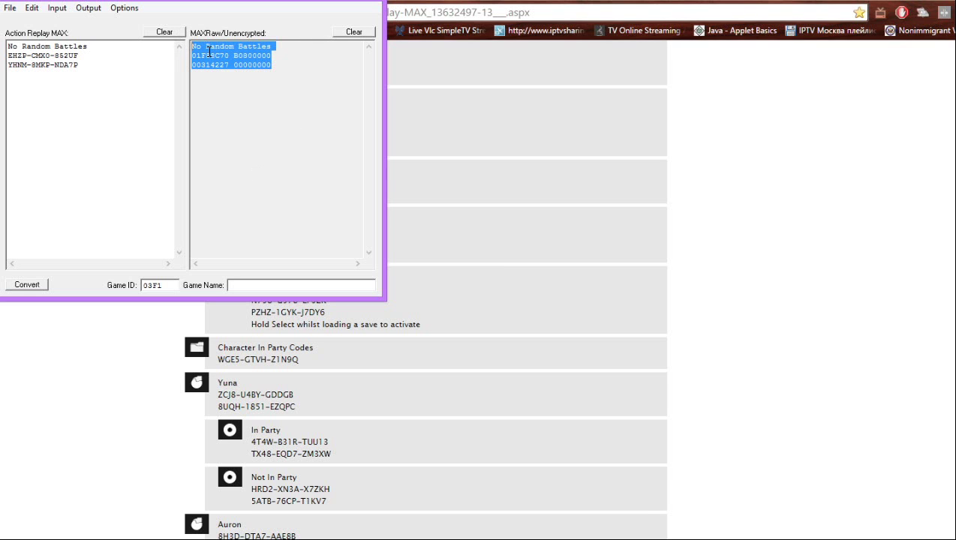
right_click(210, 50)
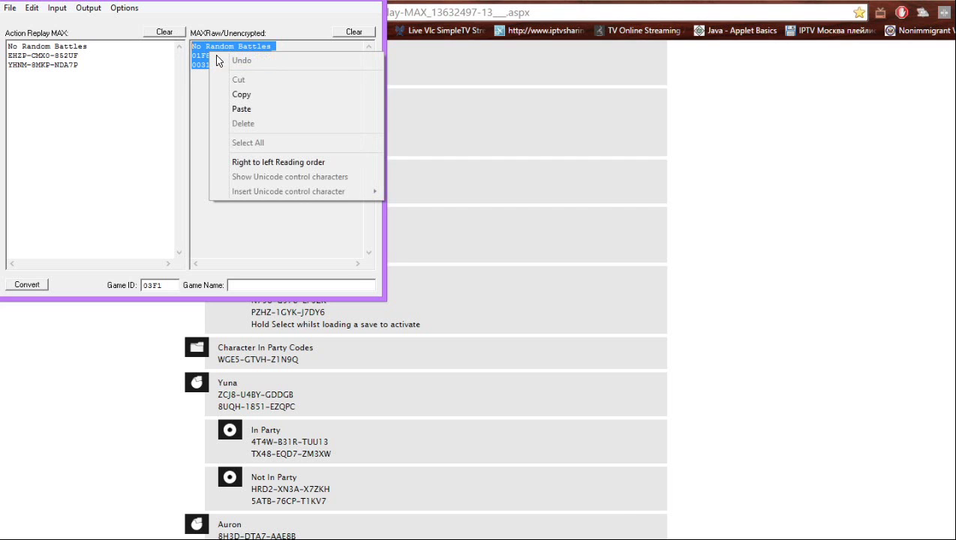
left_click(263, 94)
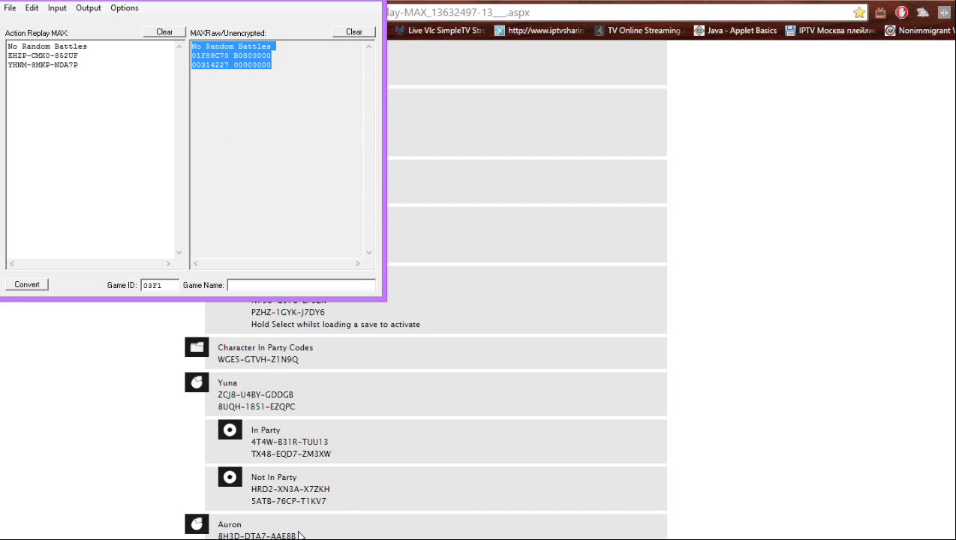
Bring up the PCSX2 cheats folder and check the Final Fantasy X game CRC in the PCSX2 console window.
mouse_move(157, 539)
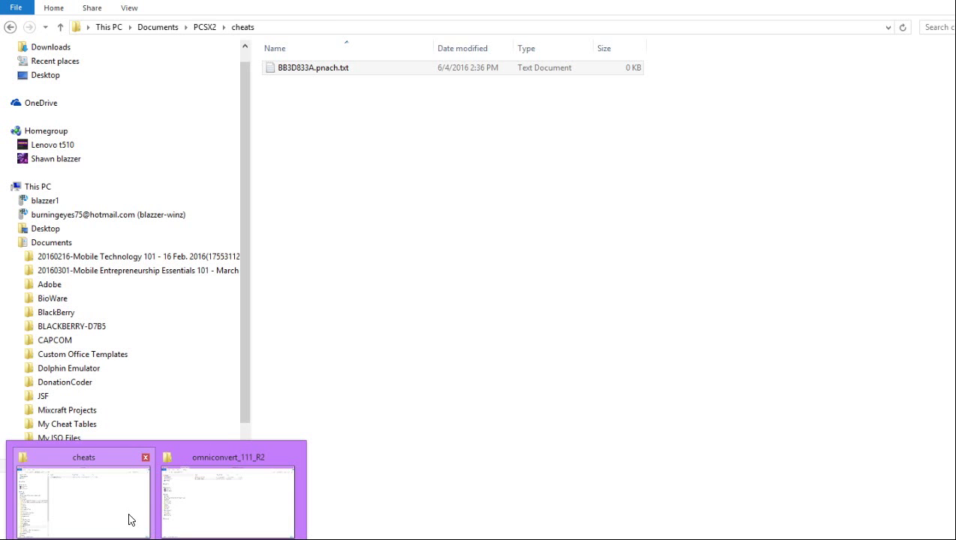
left_click(129, 519)
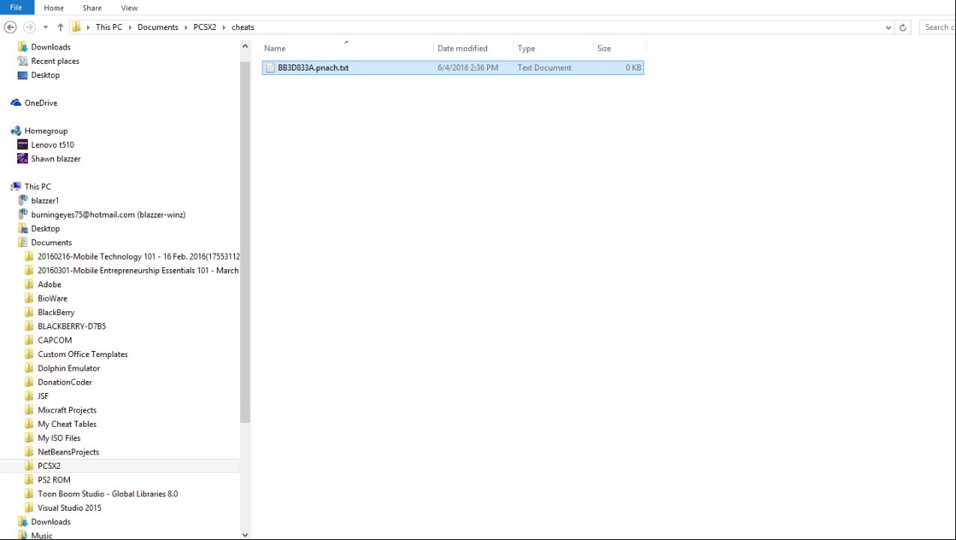
left_click(587, 539)
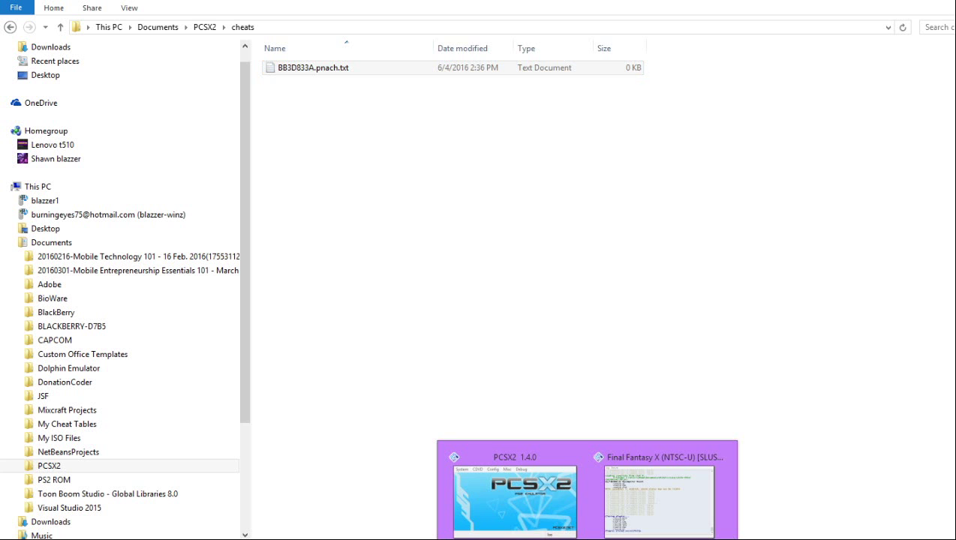
left_click(632, 523)
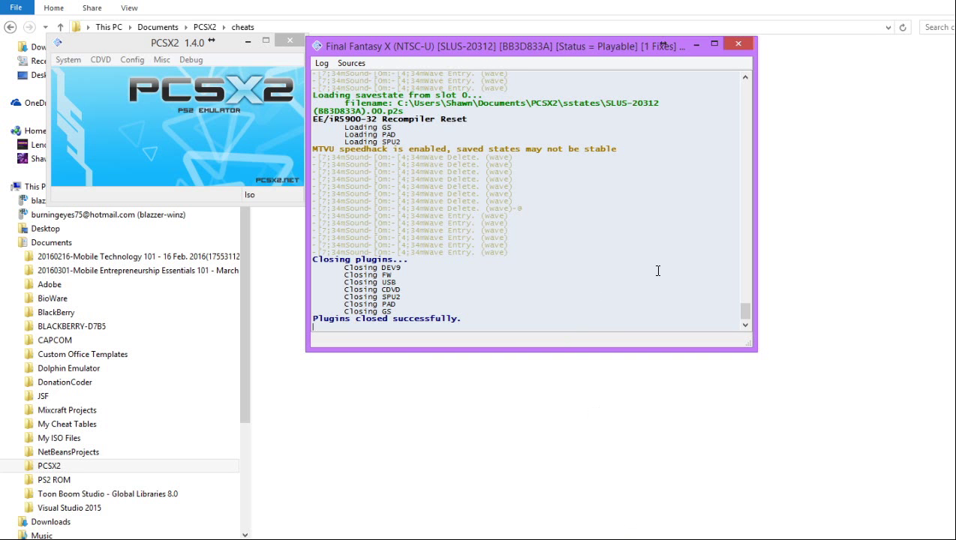
scroll(742, 292, "up", 10)
scroll(742, 268, "up", 11)
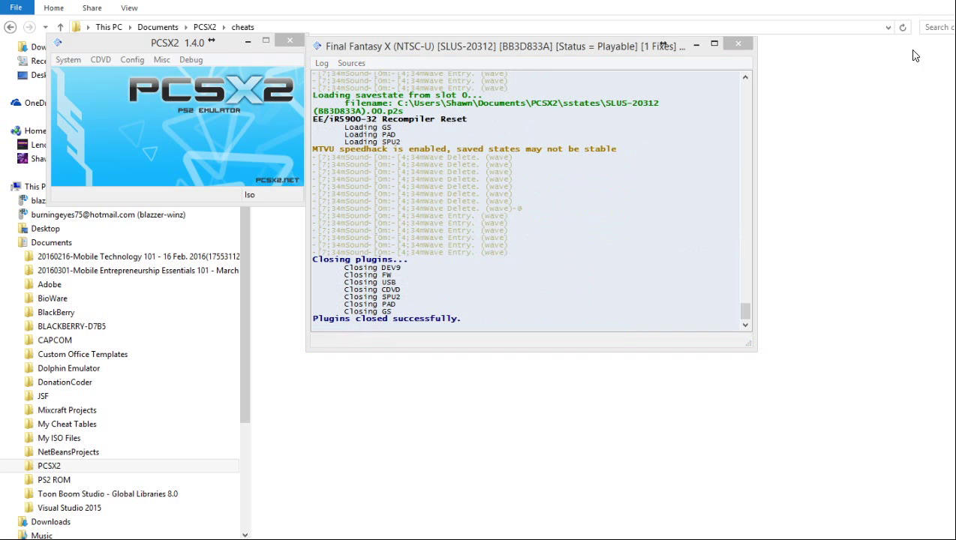
left_click(881, 109)
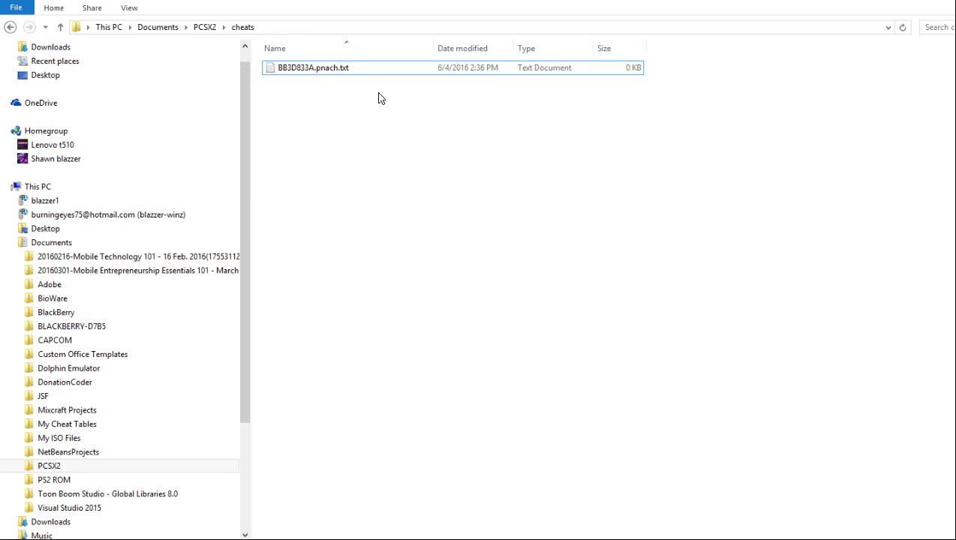
right_click(341, 118)
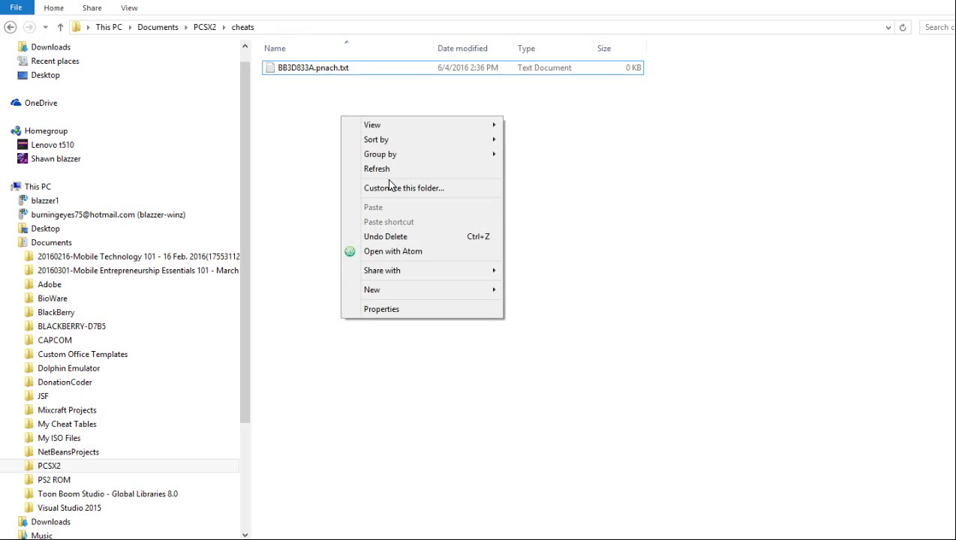
mouse_move(422, 293)
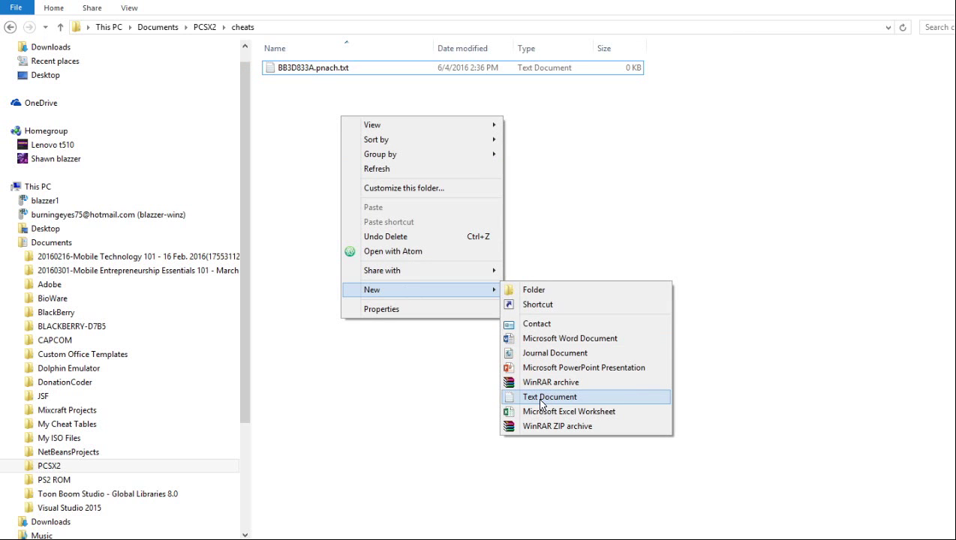
left_click(492, 97)
Rename BB3D833A.pnach.txt to BB3D833A.pnach and accept the file extension change.
left_click(300, 72)
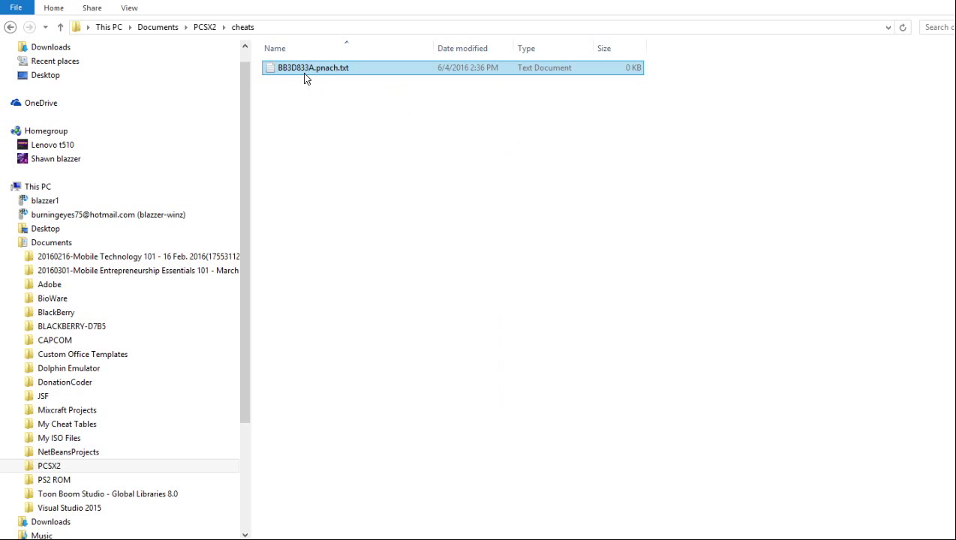
right_click(347, 69)
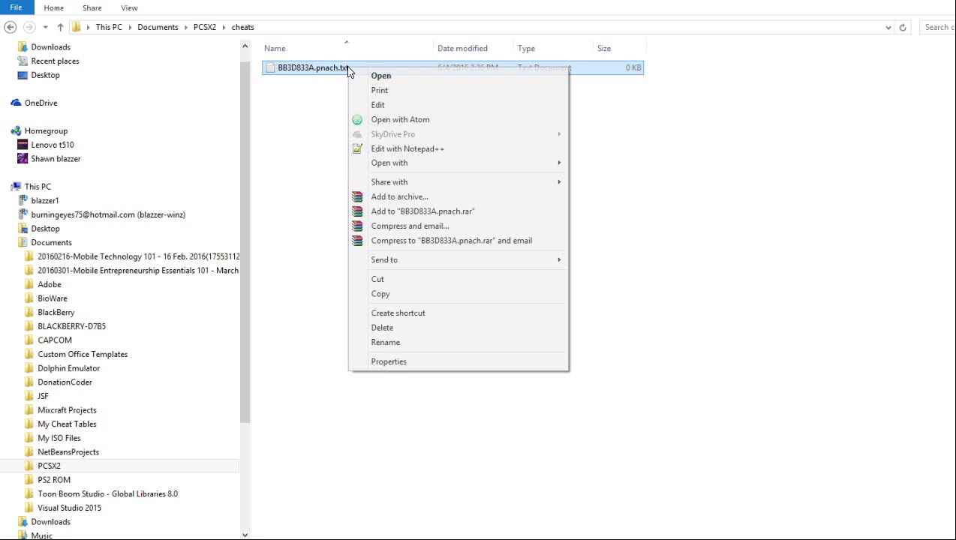
left_click(386, 342)
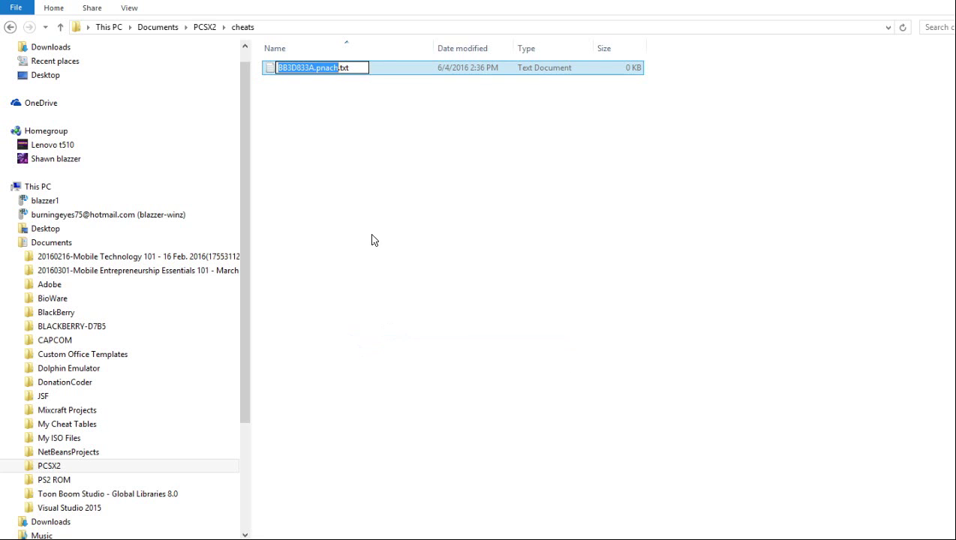
left_click(359, 65)
key("BackSpace")
key("BackSpace")
key("BackSpace")
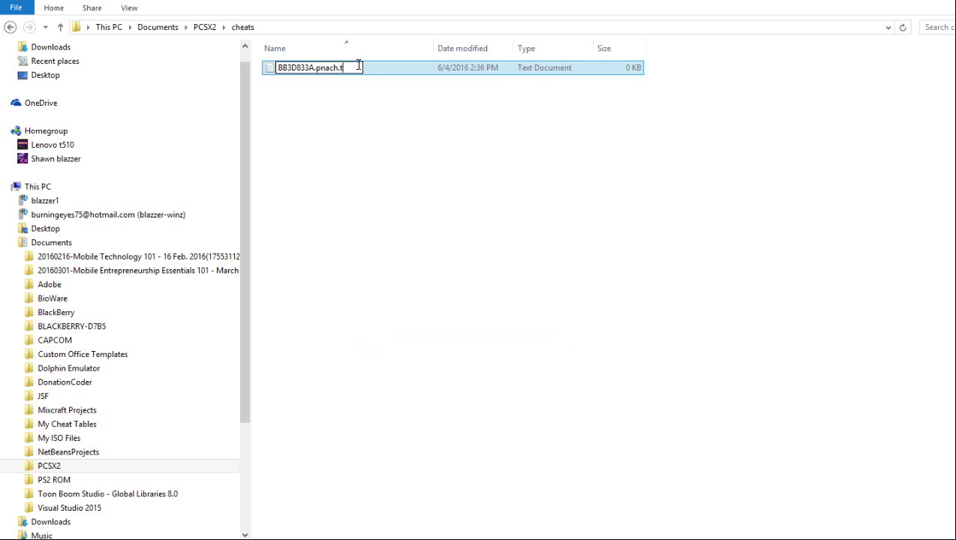
key("BackSpace")
key("Return")
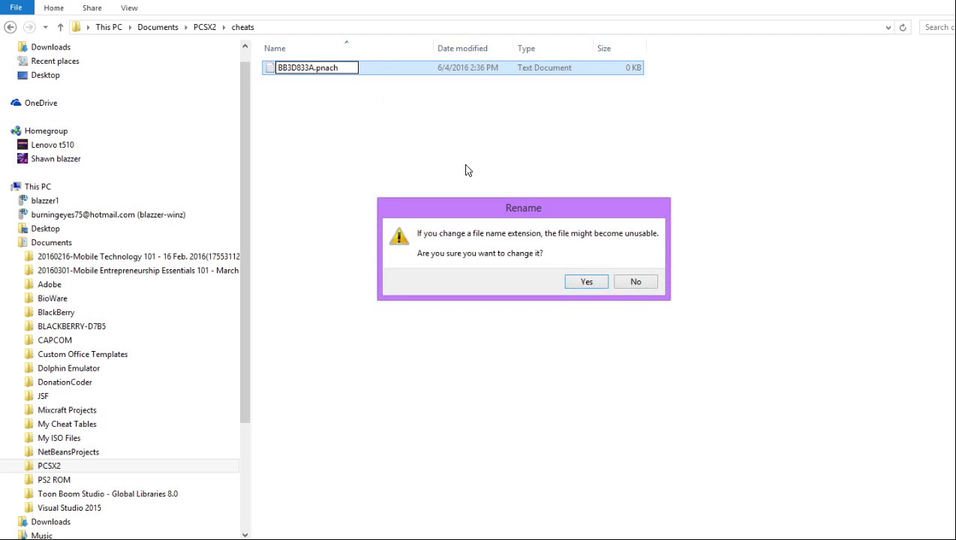
left_click(587, 283)
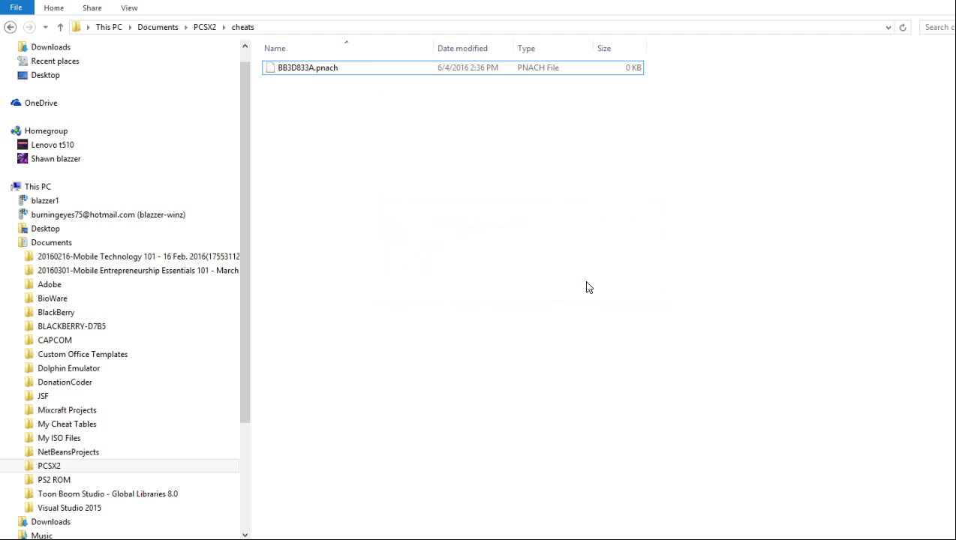
Open BB3D833A.pnach in Notepad++ and paste the converted No Random Battles codes into the empty file.
left_click(400, 68)
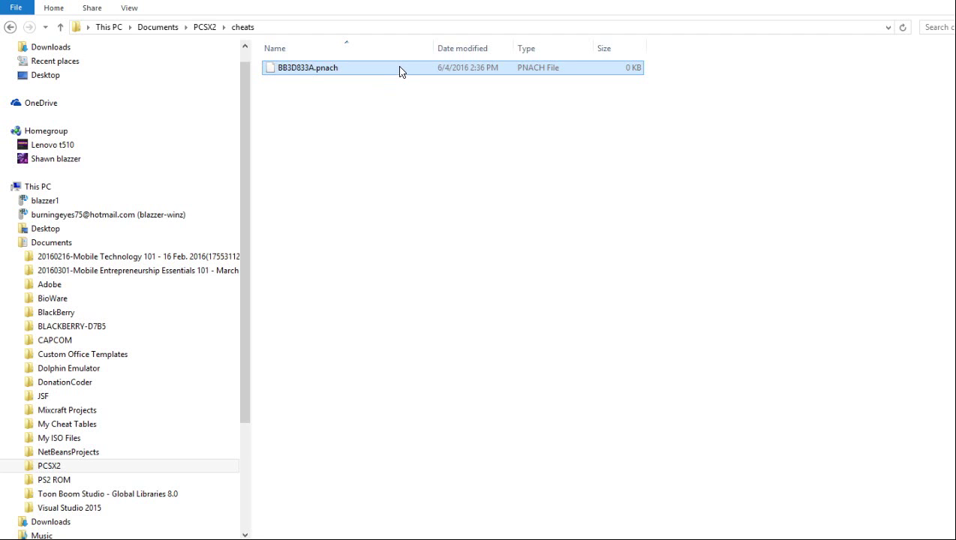
right_click(400, 72)
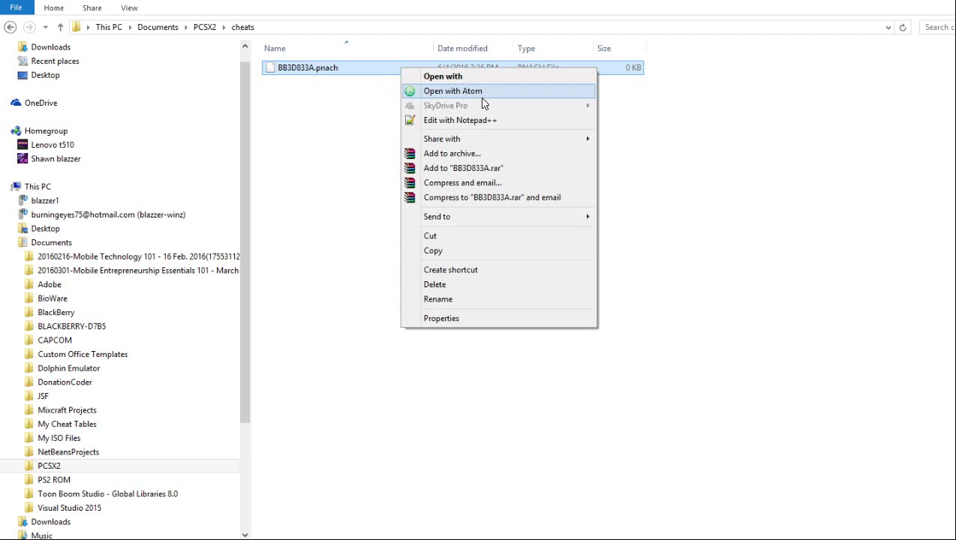
left_click(489, 121)
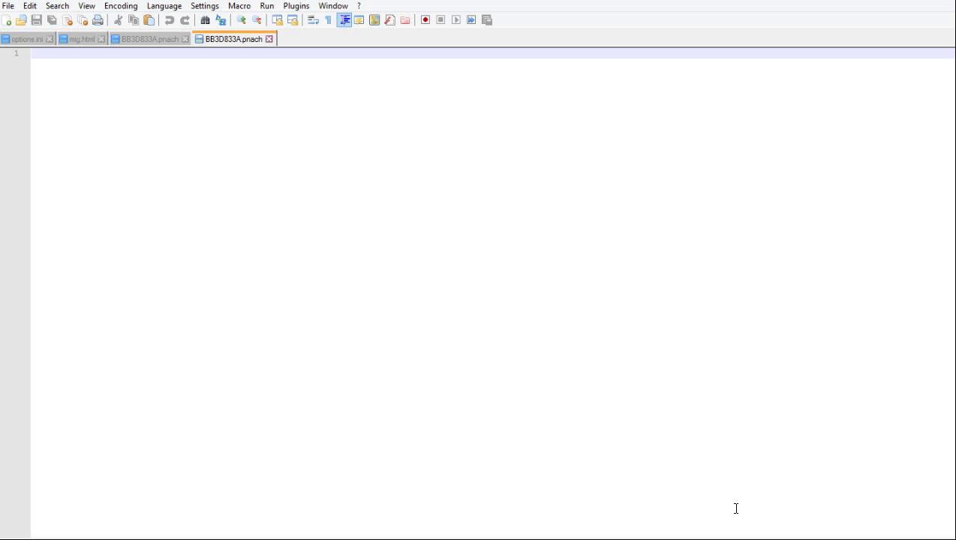
key("alt+Tab")
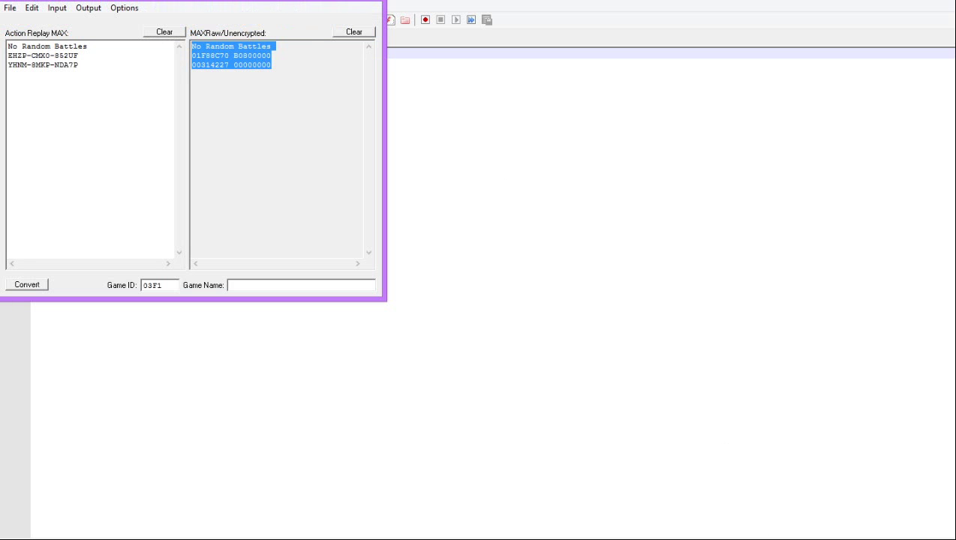
left_click(647, 292)
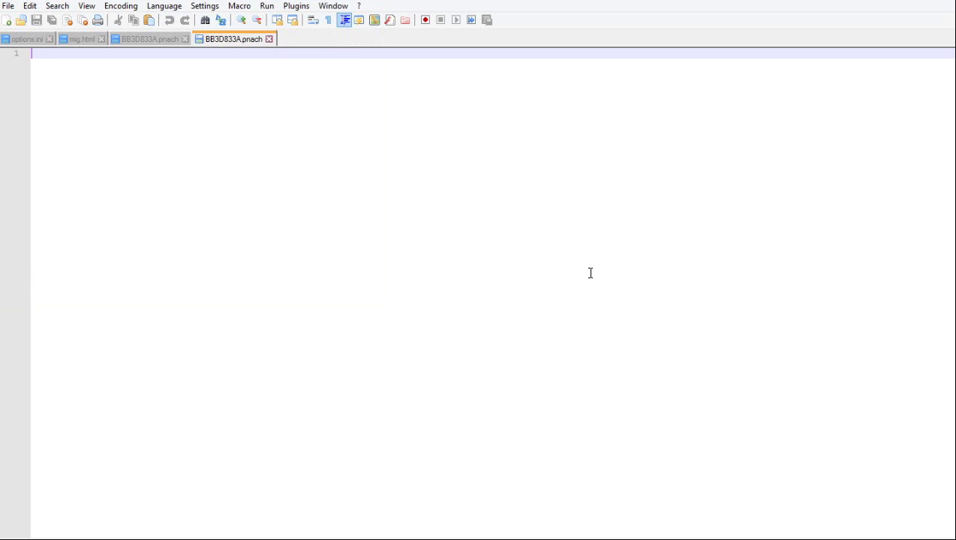
key("ctrl+v")
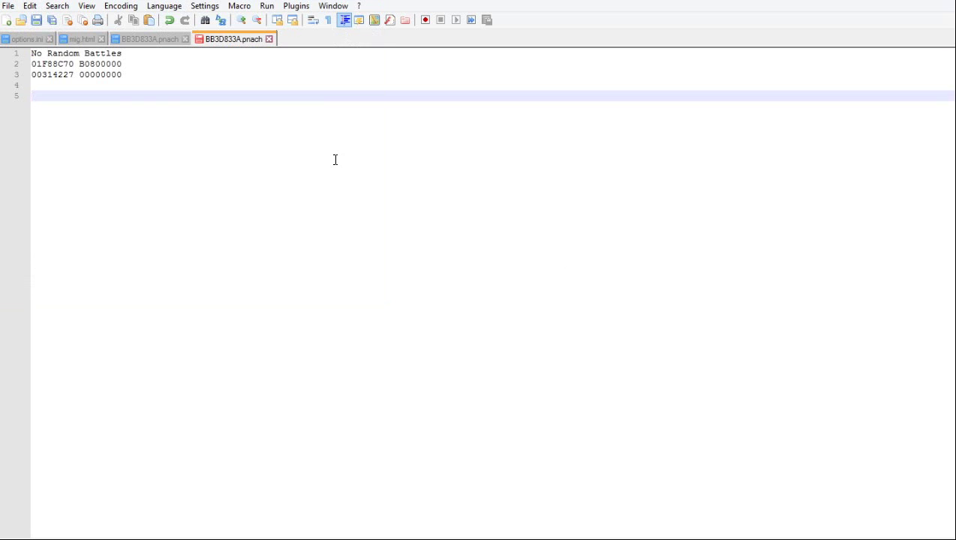
Insert a blank line above the No Random Battles title and turn the title into a comment with //.
left_click(136, 54)
key("Left")
key("Left")
key("Left")
key("Left")
key("Left")
key("Left")
key("Left")
key("Left")
key("Left")
key("Left")
key("Left")
key("Left")
key("Left")
key("Left")
key("Left")
key("Left")
key("Left")
key("Left")
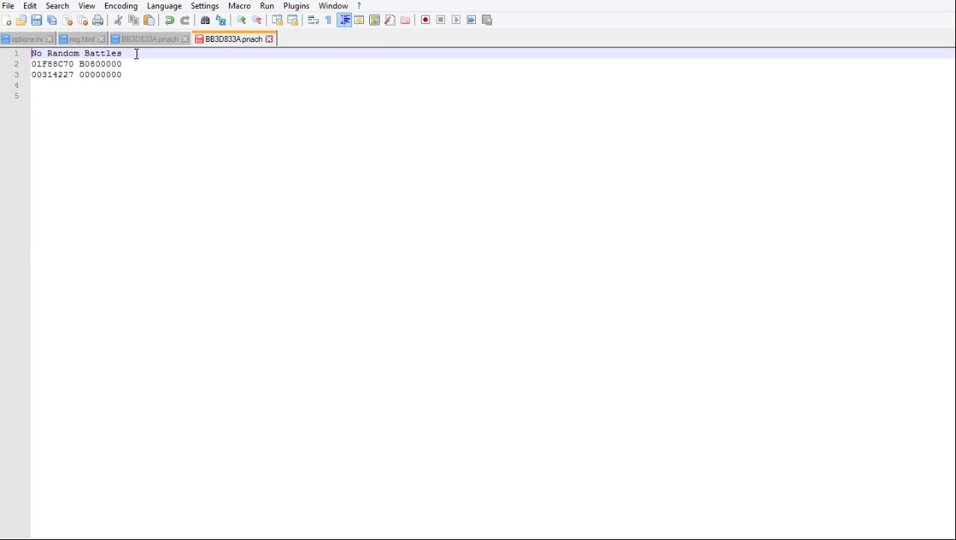
key("Return")
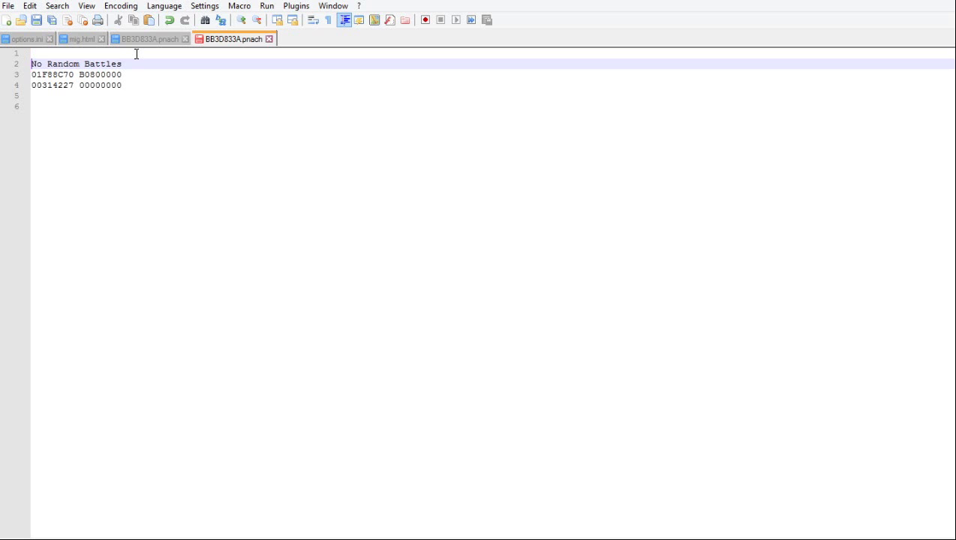
type("//")
left_click(155, 73)
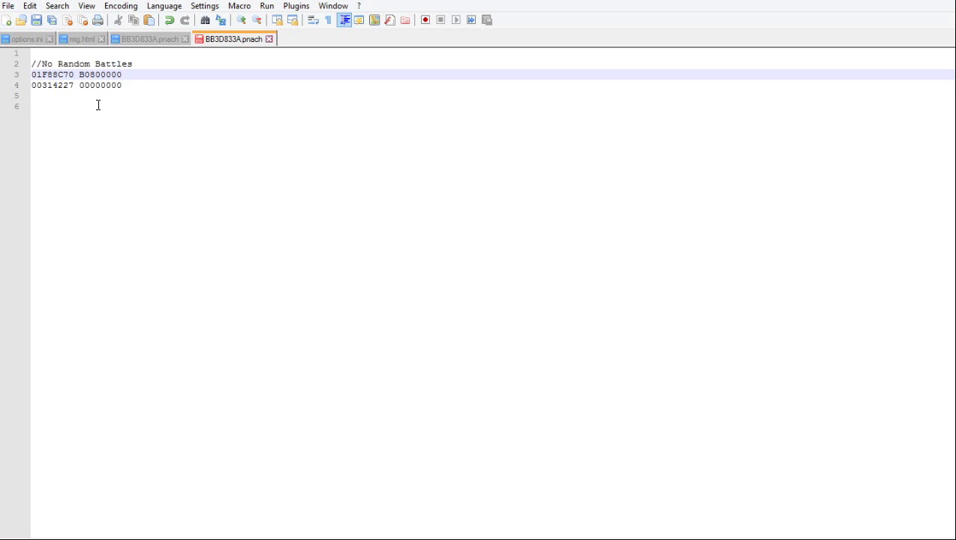
Review the patch lines in the other open BB3D833A.pnach, then copy patch=1,EE,FFFFFFFF,extended,00000000 from the PCSX2 forum thread in Chrome.
left_click(138, 43)
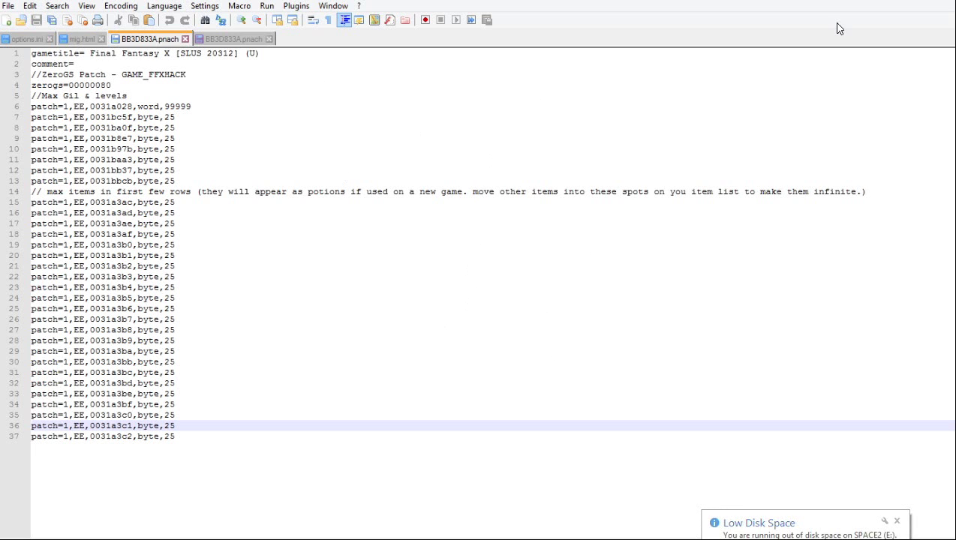
left_click(220, 39)
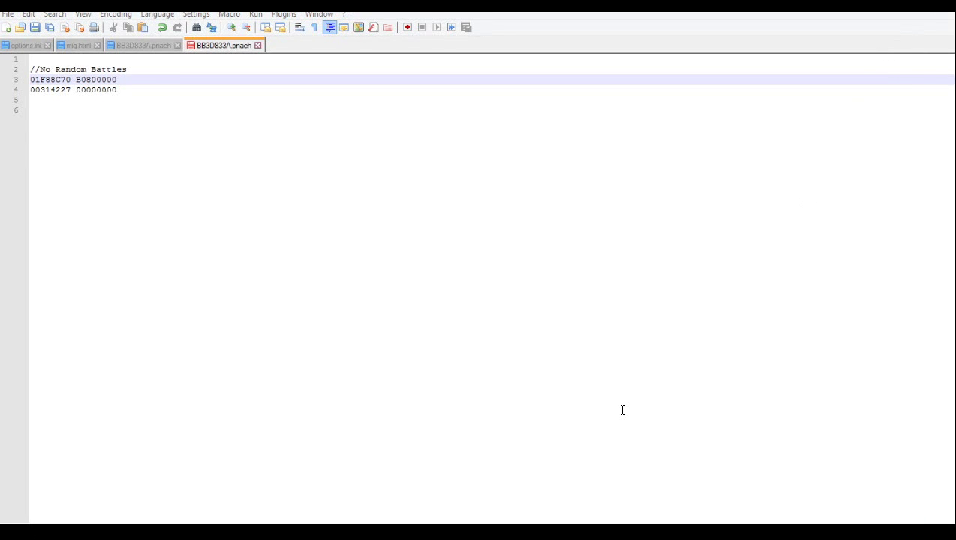
mouse_move(444, 534)
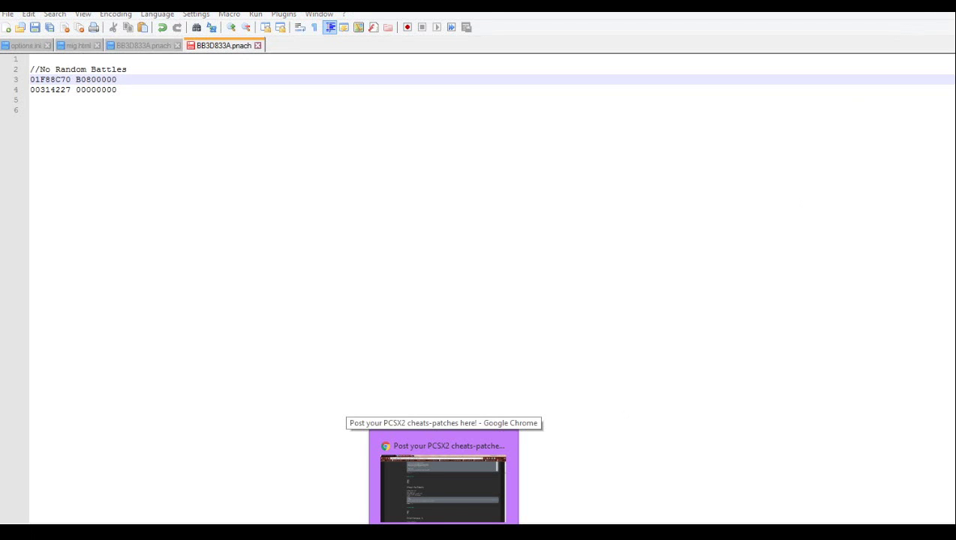
left_click(411, 444)
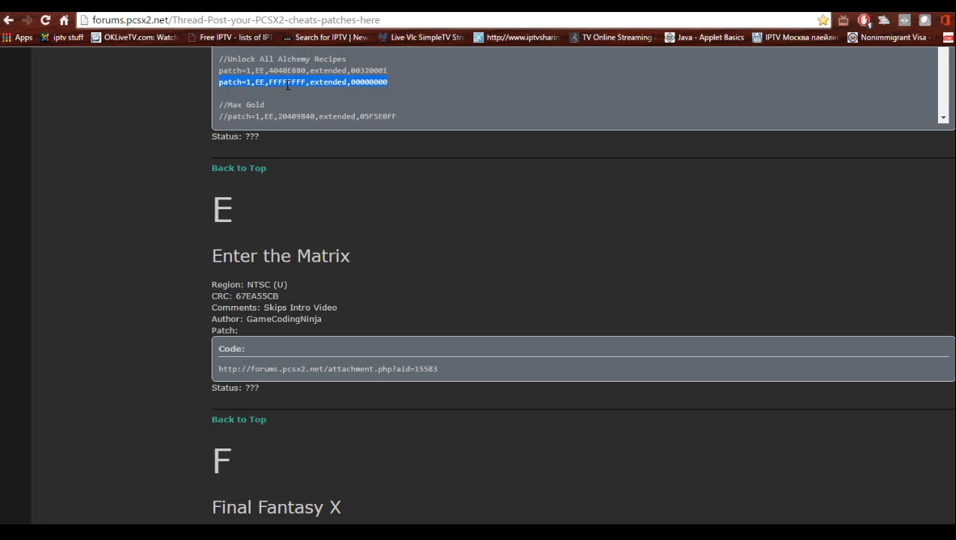
right_click(375, 83)
left_click(406, 96)
Paste patch=1,EE,FFFFFFFF,extended,00000000 as a template line under the No Random Battles title in Notepad++, with blank lines around it.
key("alt+Tab")
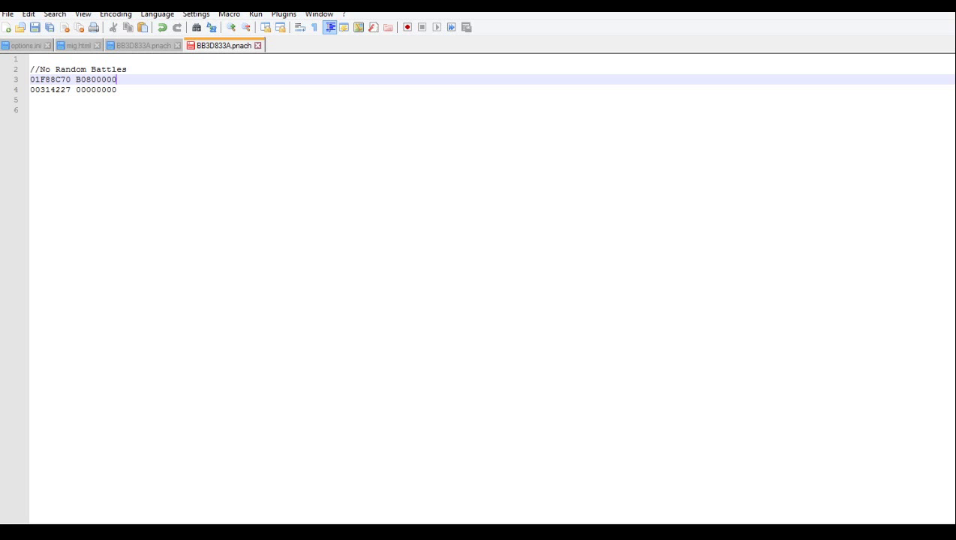
left_click(129, 68)
key("Return")
key("Return")
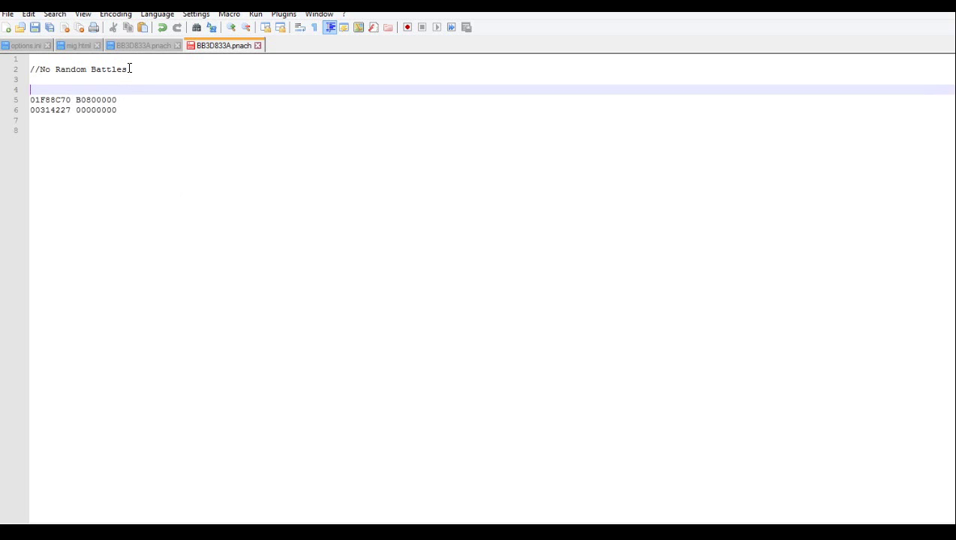
type("patch=1,EE,FFFFFFFF,extended,00000000")
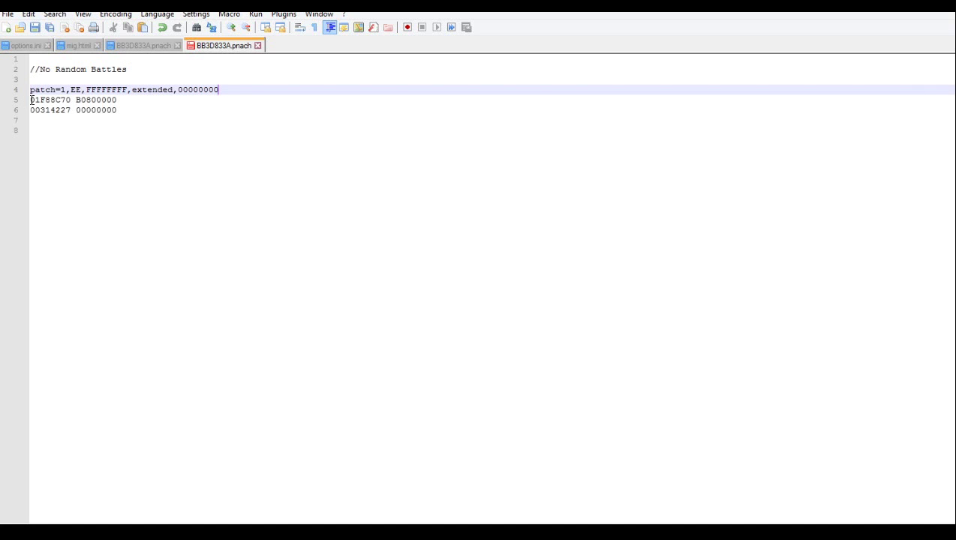
left_click(30, 99)
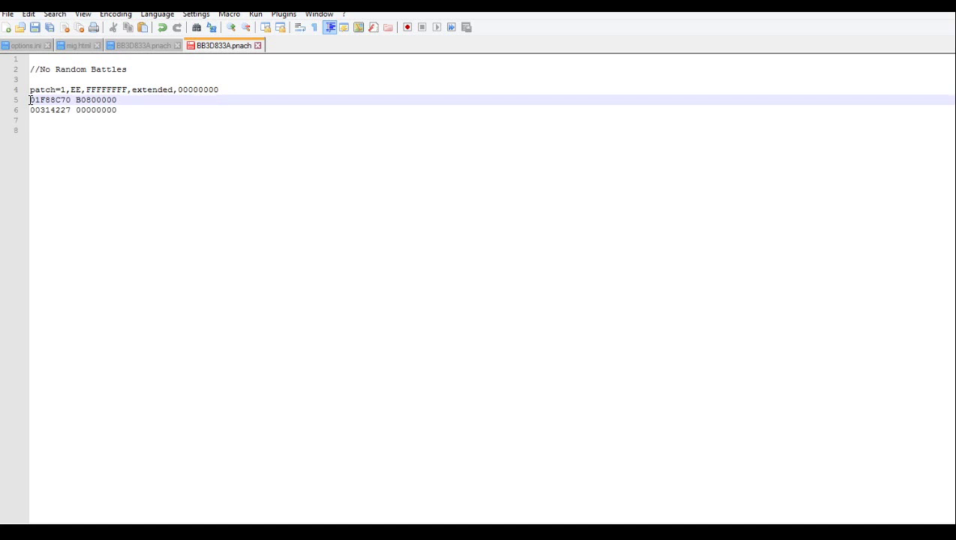
key("Return")
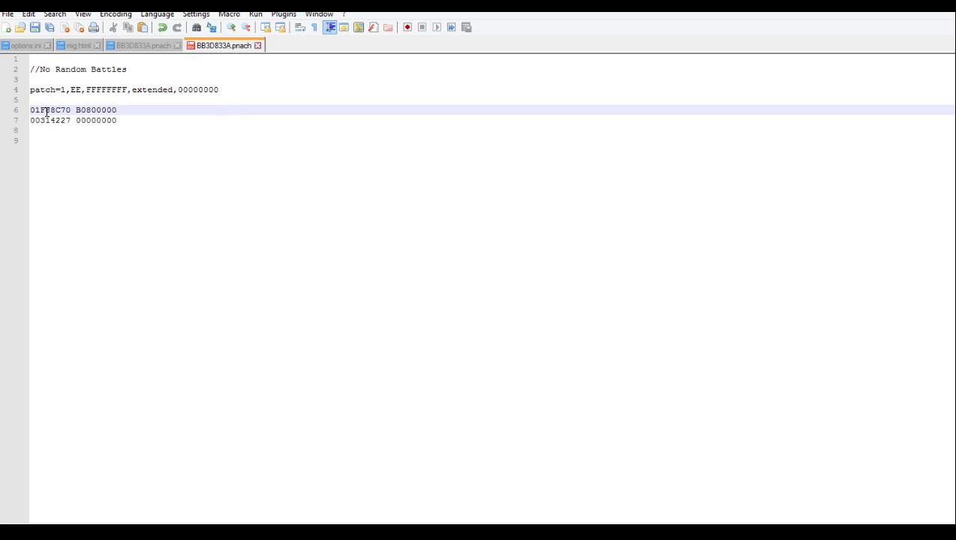
Rewrite the first code line under No Random Battles as patch=1,EE,01F88C70,extended,B0800000.
type("p")
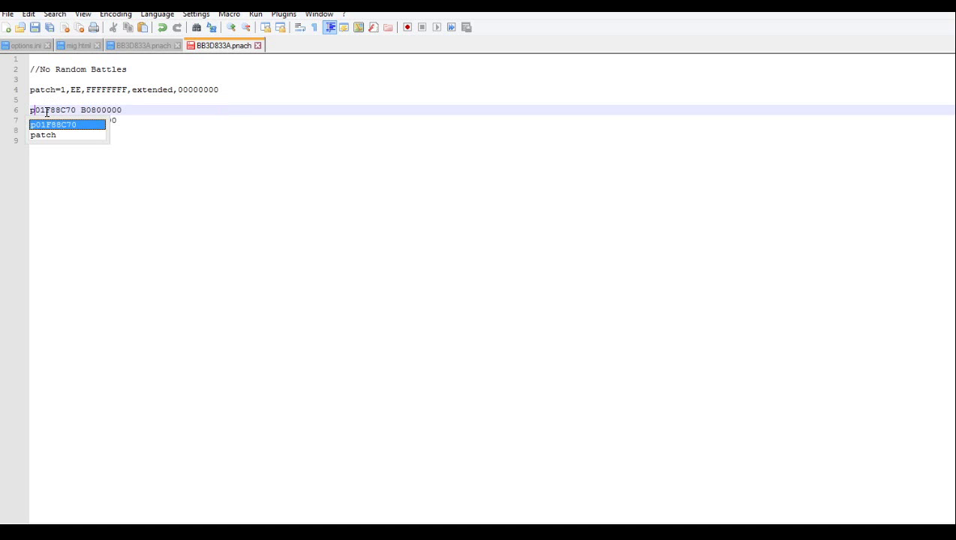
key("Down")
key("Return")
type("=")
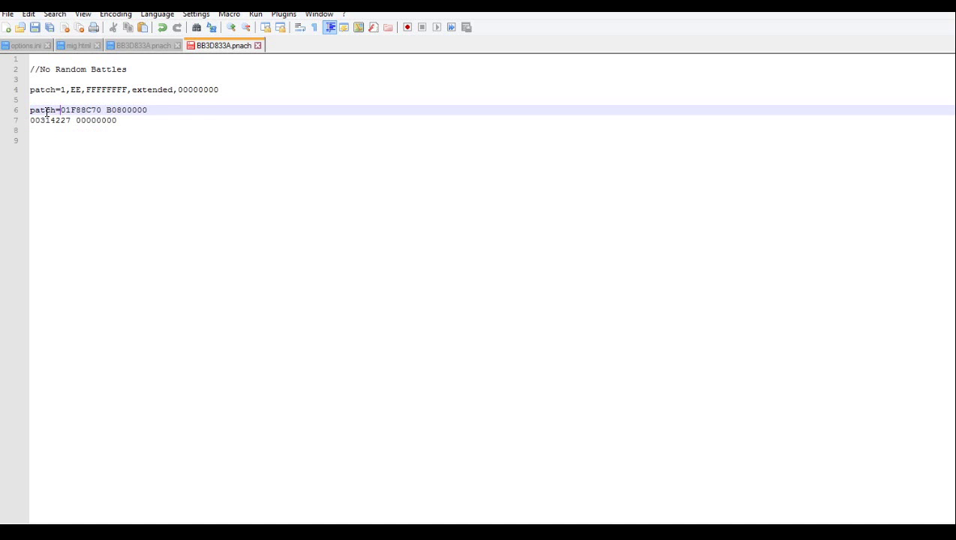
type("1")
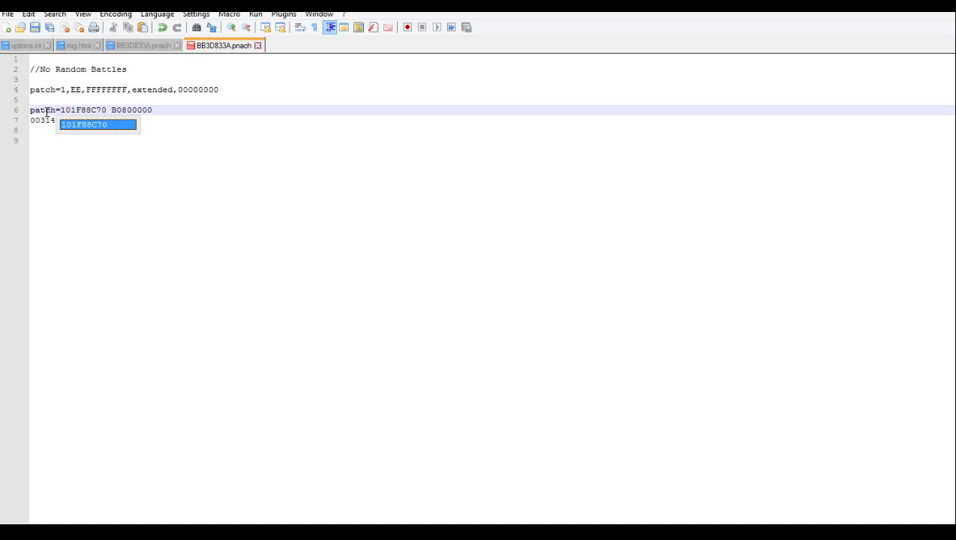
type(",")
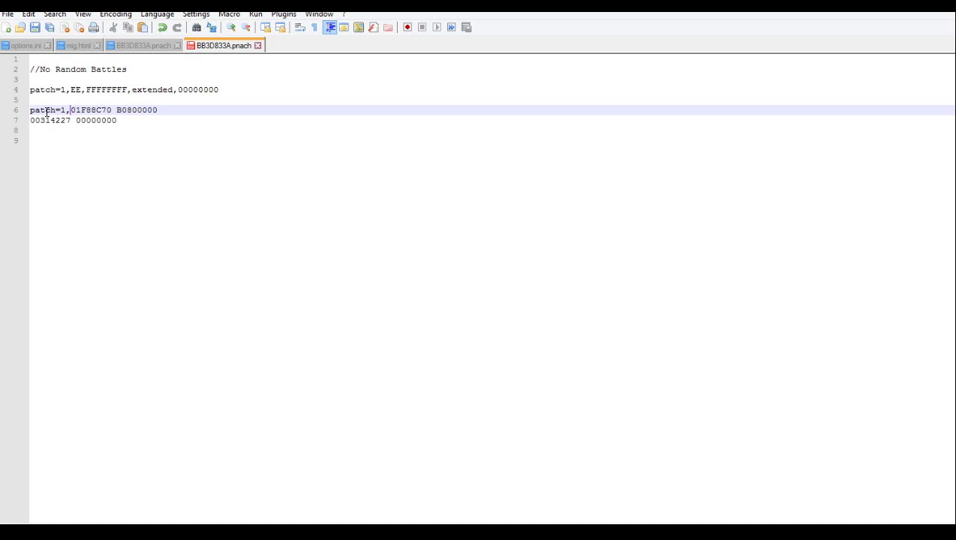
type("EE")
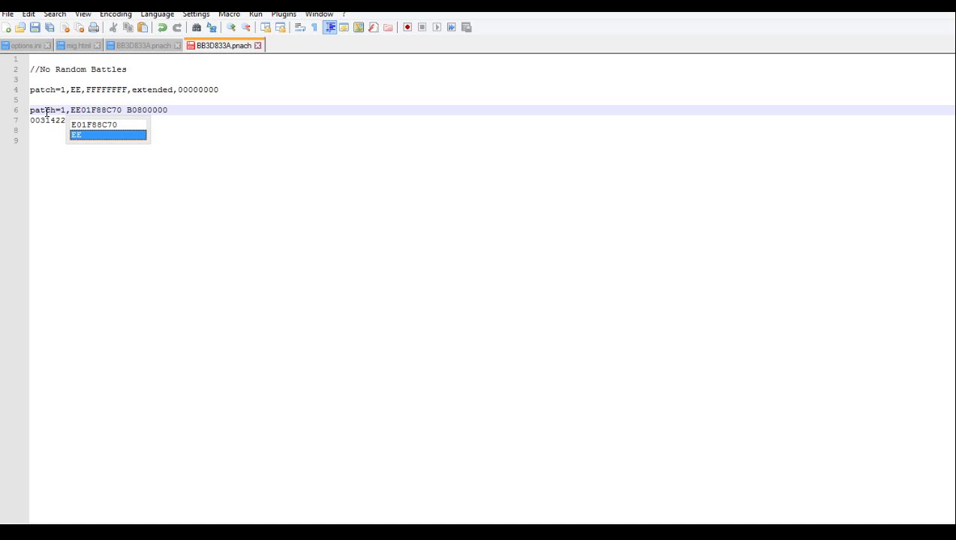
type(",")
key("Right")
key("Right")
key("Right")
key("Right")
key("Right")
key("Right")
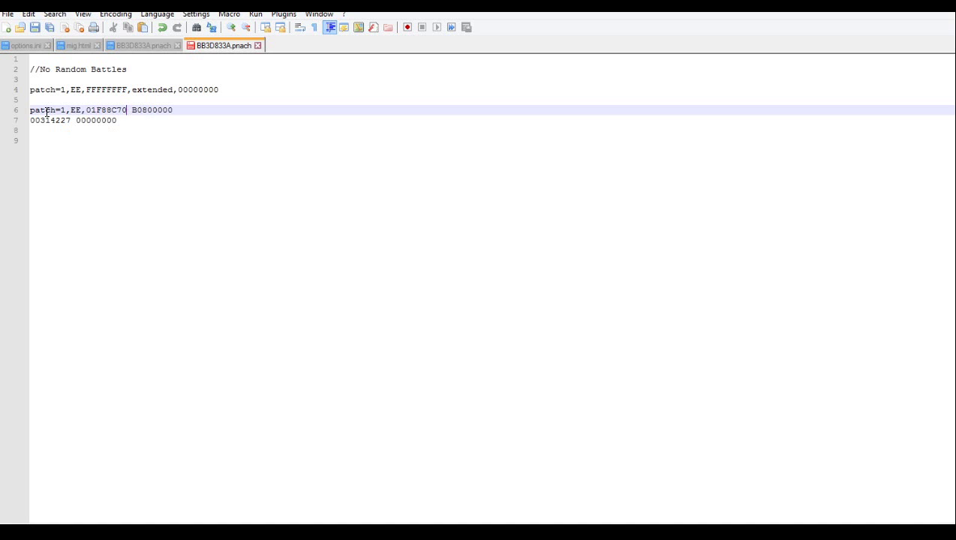
type(",e")
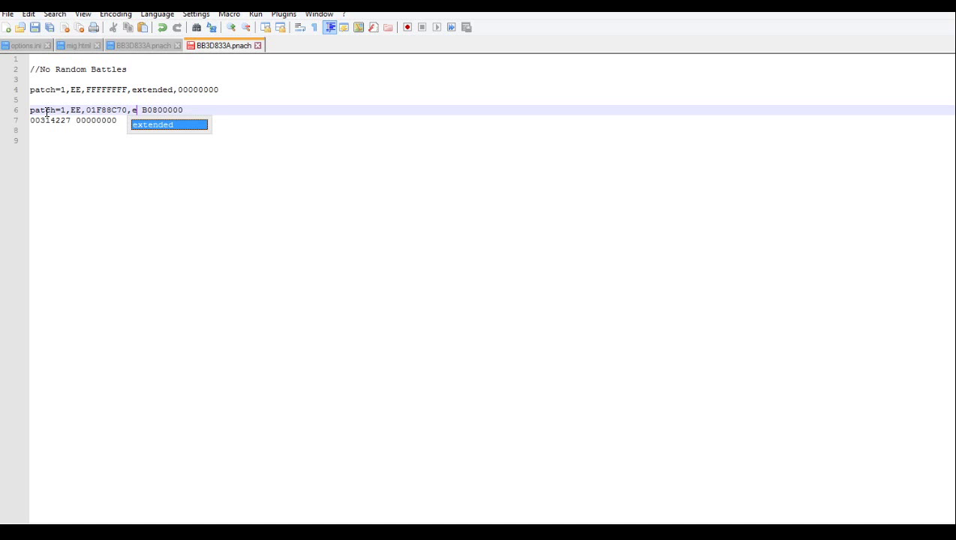
key("Return")
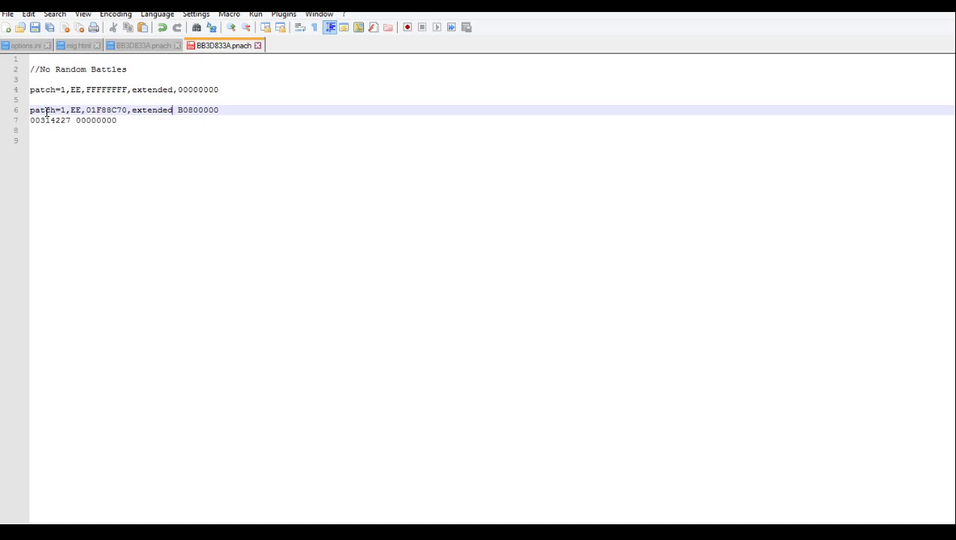
key("Delete")
type(",")
key("End")
Rewrite the second code line as patch=1,EE,00314227,extended,00000000.
key("Down")
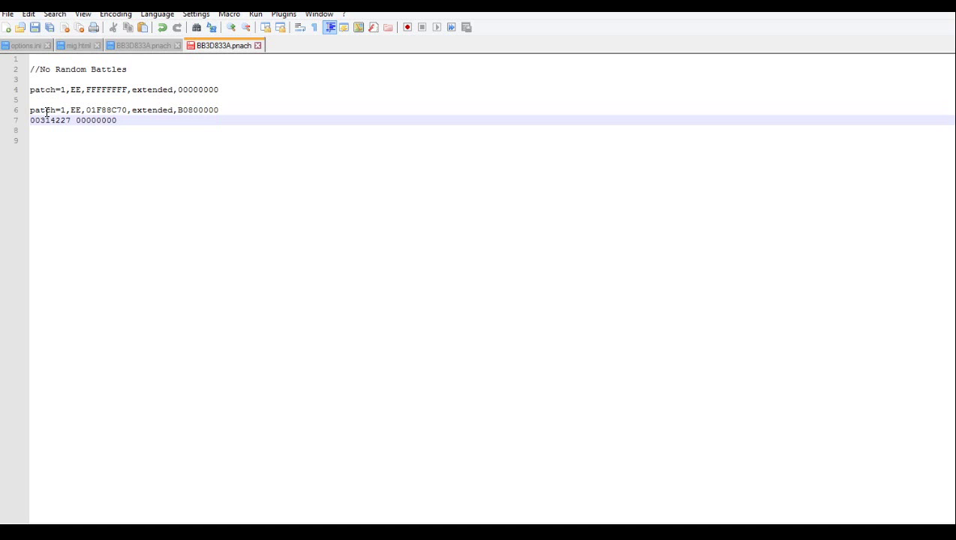
type("pa")
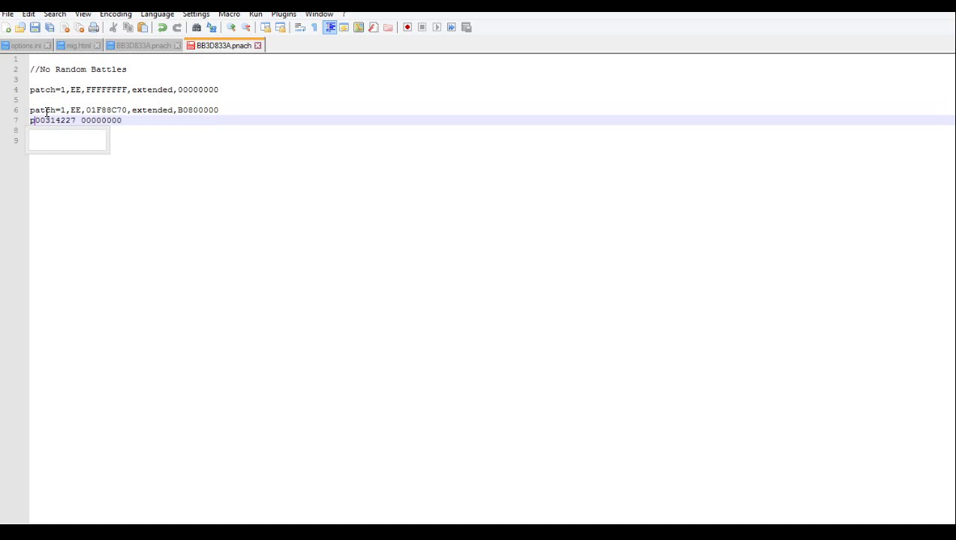
key("Return")
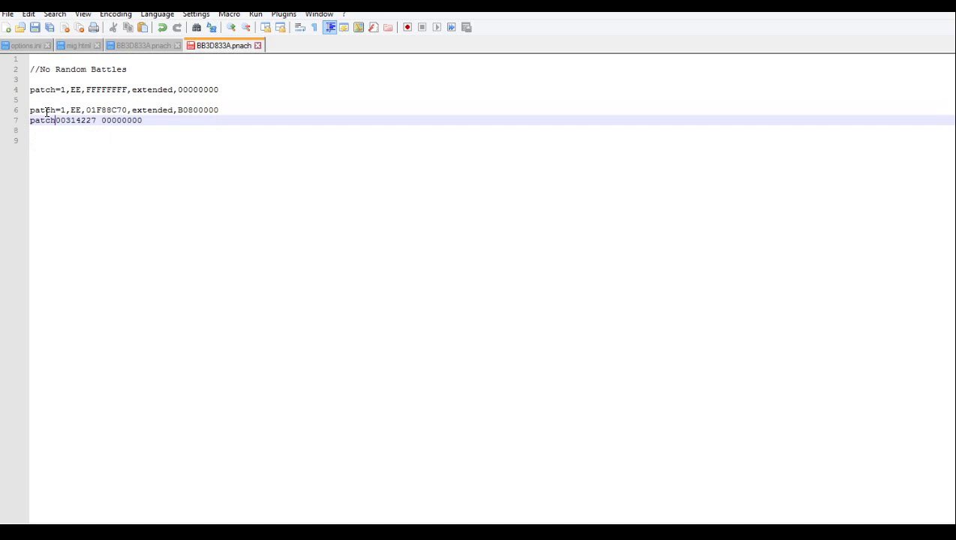
type("=1")
key("Left")
type(",")
type("EE")
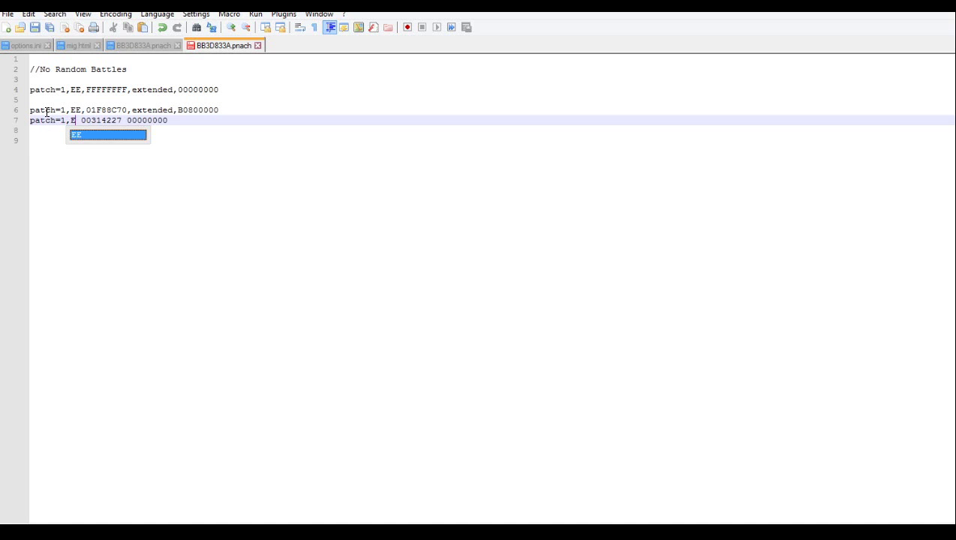
type(",")
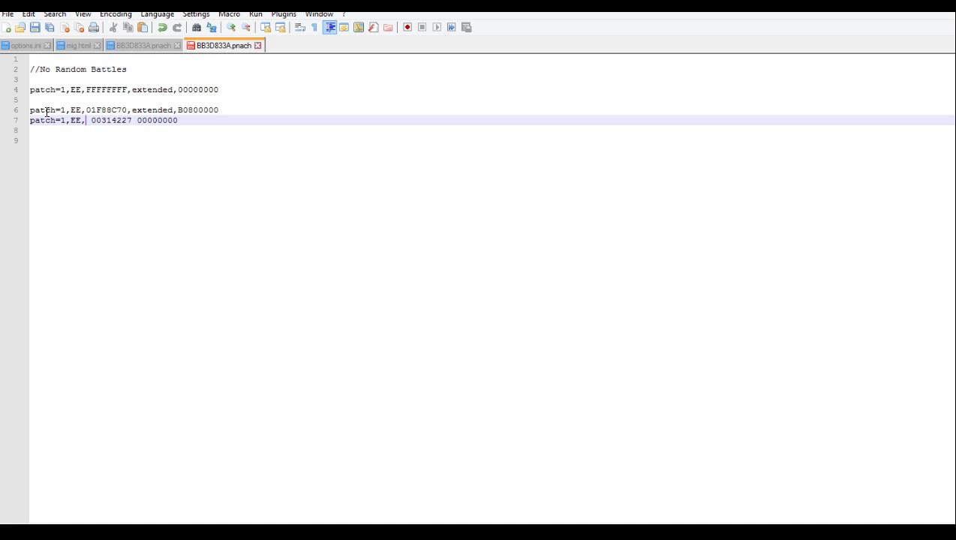
key("Delete")
key("Right")
key("Right")
key("Right")
key("Right")
key("Right")
key("Right")
key("Right")
key("Right")
type(",E")
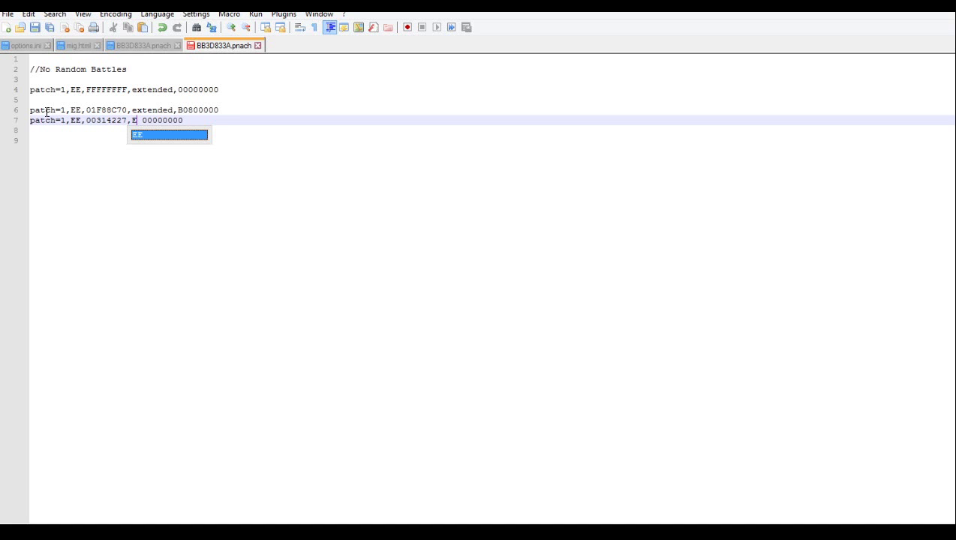
key("BackSpace")
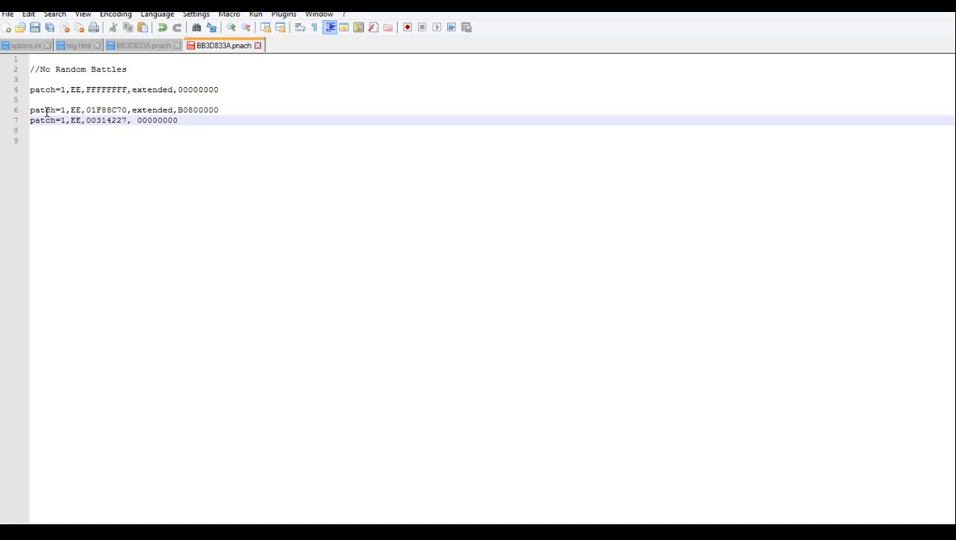
type("e")
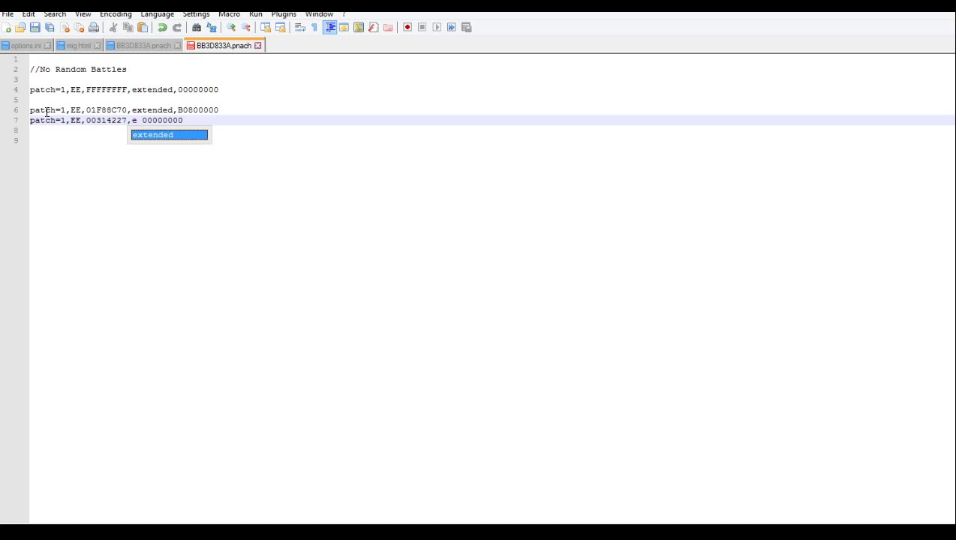
key("Return")
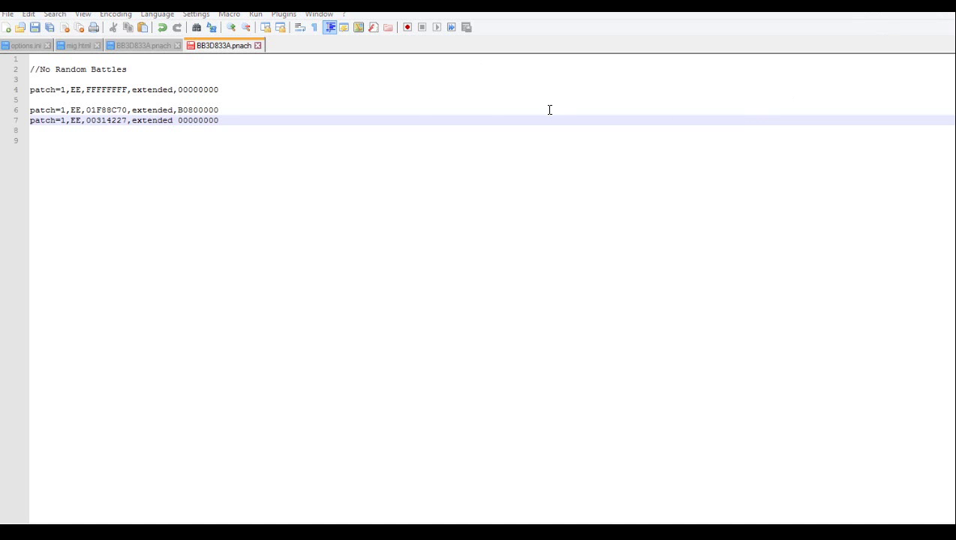
left_click(177, 120)
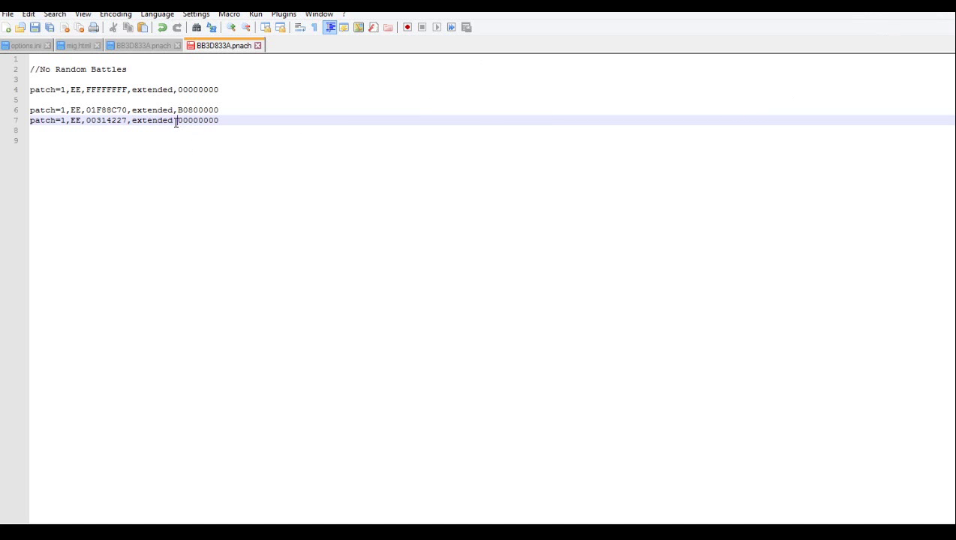
key("BackSpace")
type(",")
Delete the FFFFFFFF template line and the blank lines between the No Random Battles title and its patch lines.
left_click_drag(237, 89, 21, 94)
left_click(19, 92)
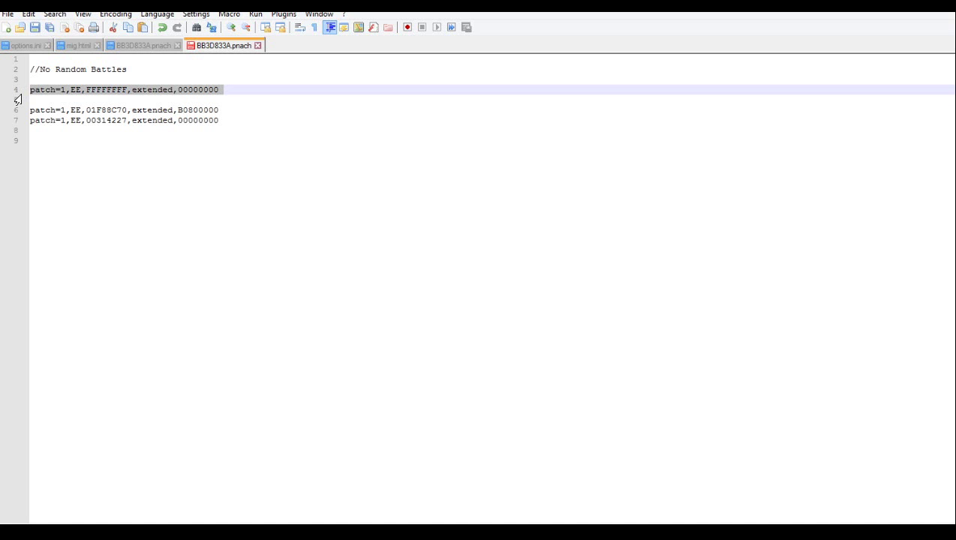
key("Delete")
key("Down")
key("Down")
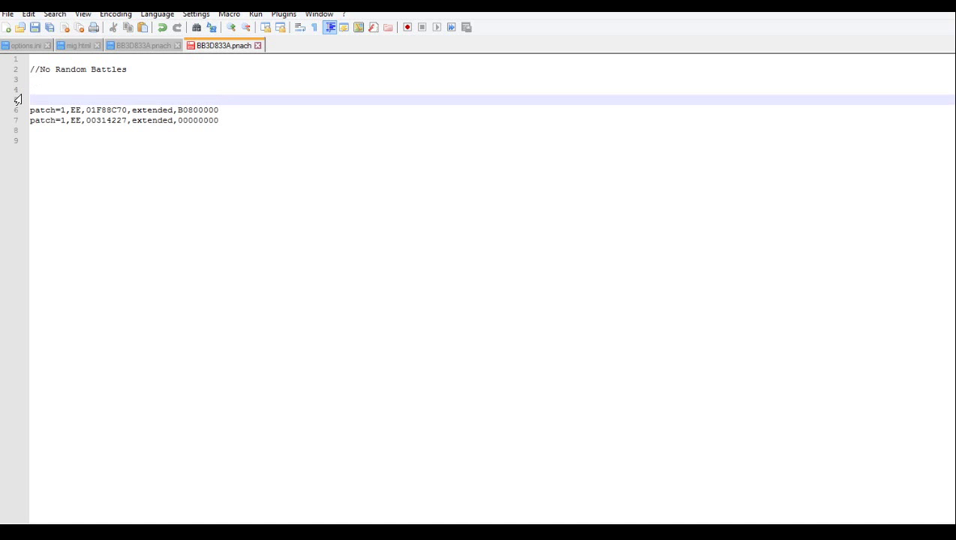
key("BackSpace")
key("BackSpace")
key("BackSpace")
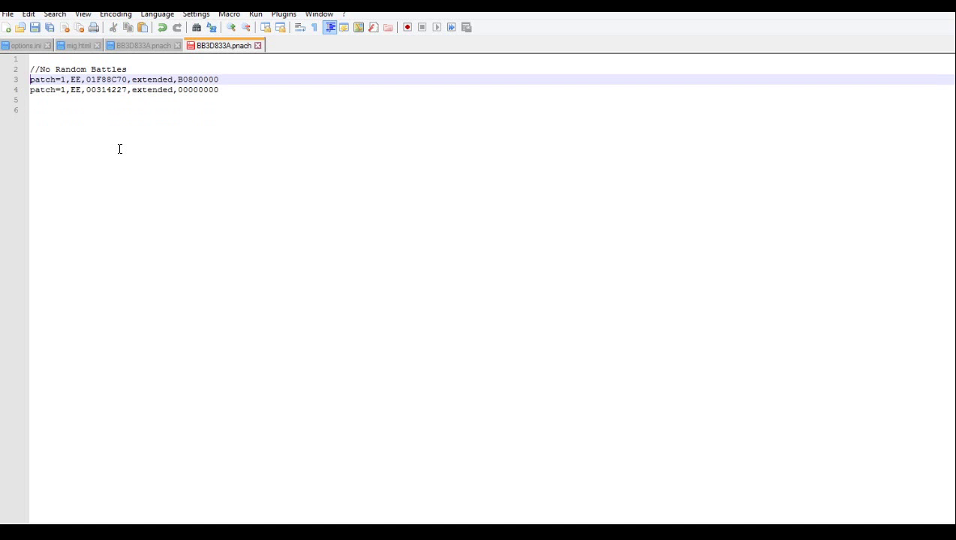
Check the other open BB3D833A.pnach for comparison, then close it together with mig.html and options.ini.
left_click(137, 47)
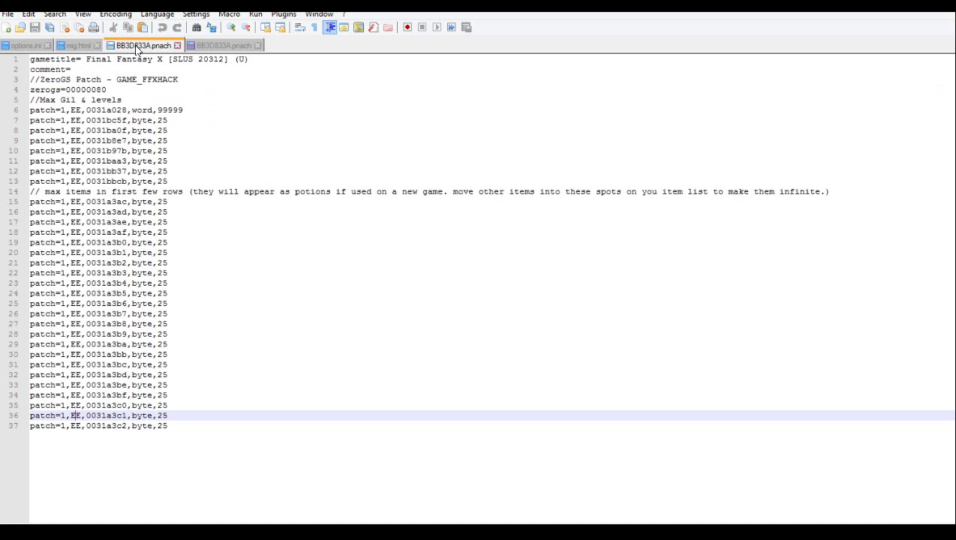
left_click(195, 50)
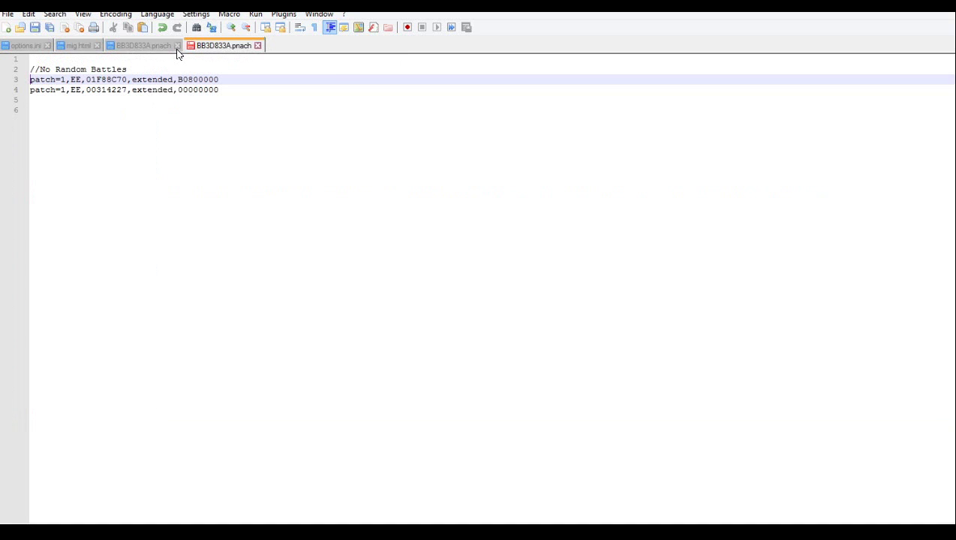
left_click(177, 47)
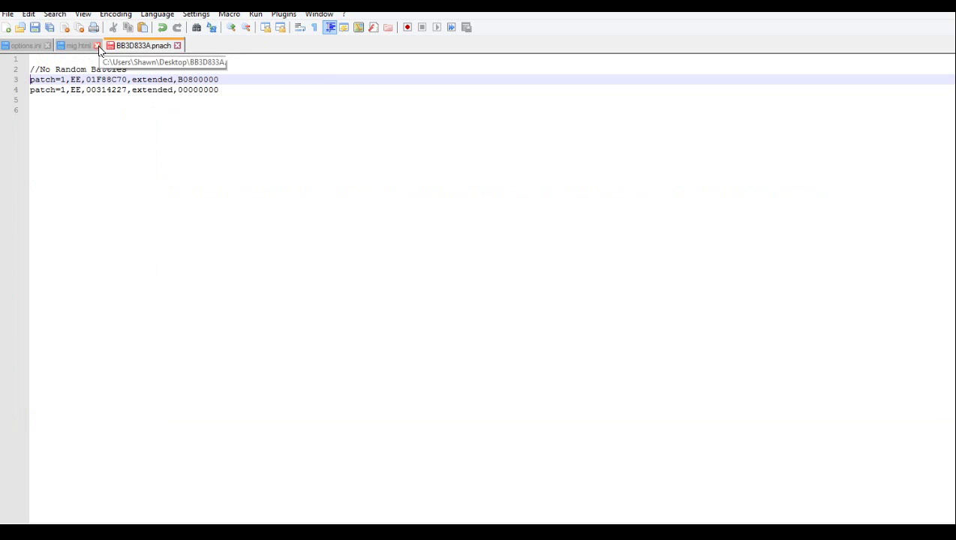
left_click(97, 47)
left_click(47, 45)
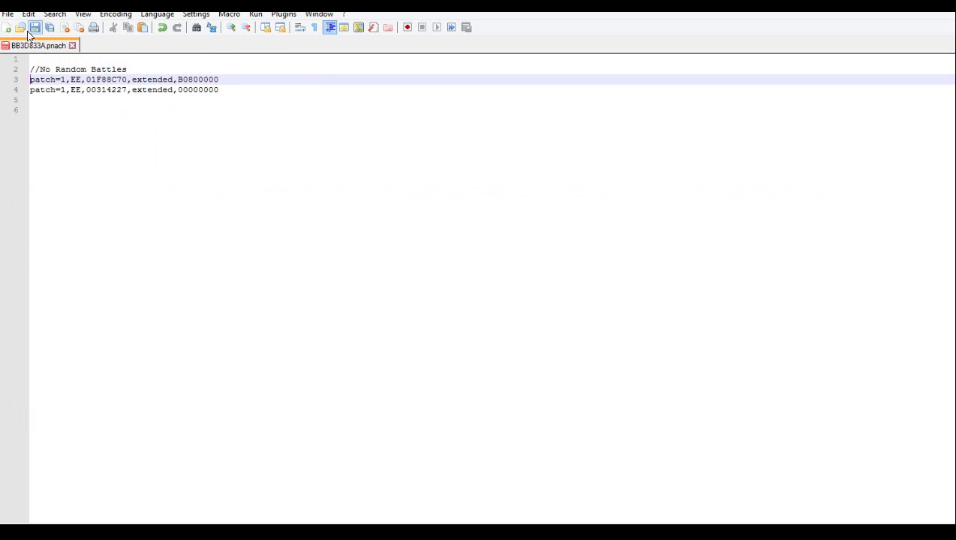
Save the edited BB3D833A.pnach and leave Notepad++.
left_click(9, 15)
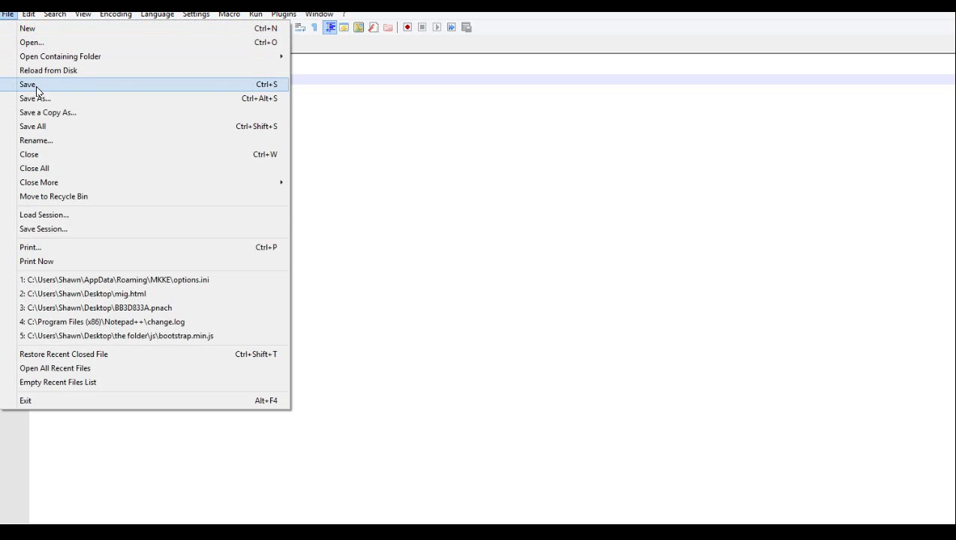
left_click(36, 86)
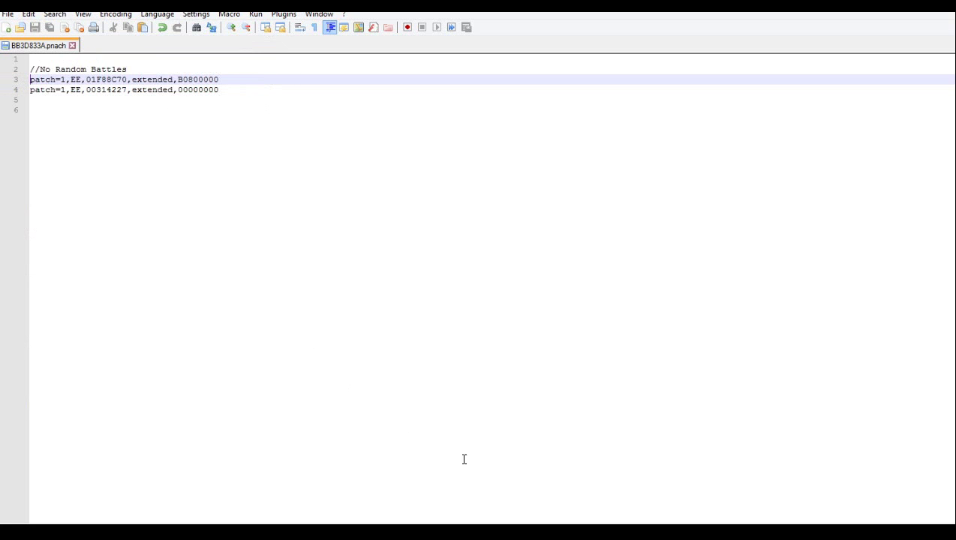
mouse_move(562, 533)
left_click(938, 15)
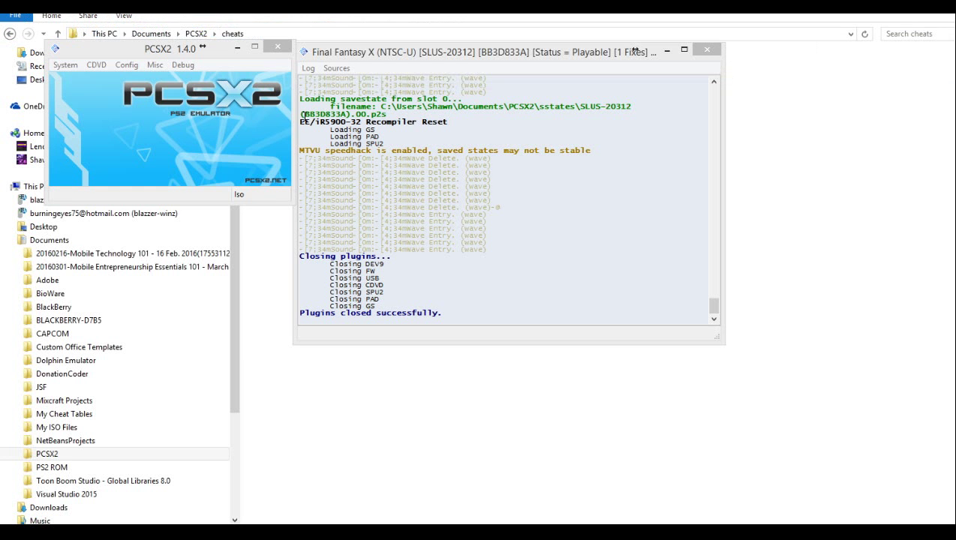
Switch off the PCSX2 console display so the program log window is hidden.
left_click(96, 66)
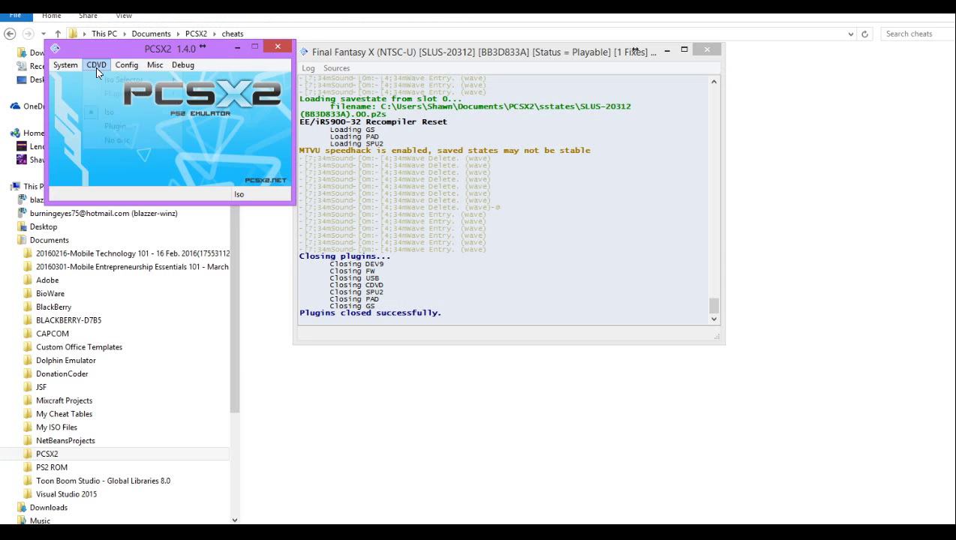
mouse_move(165, 68)
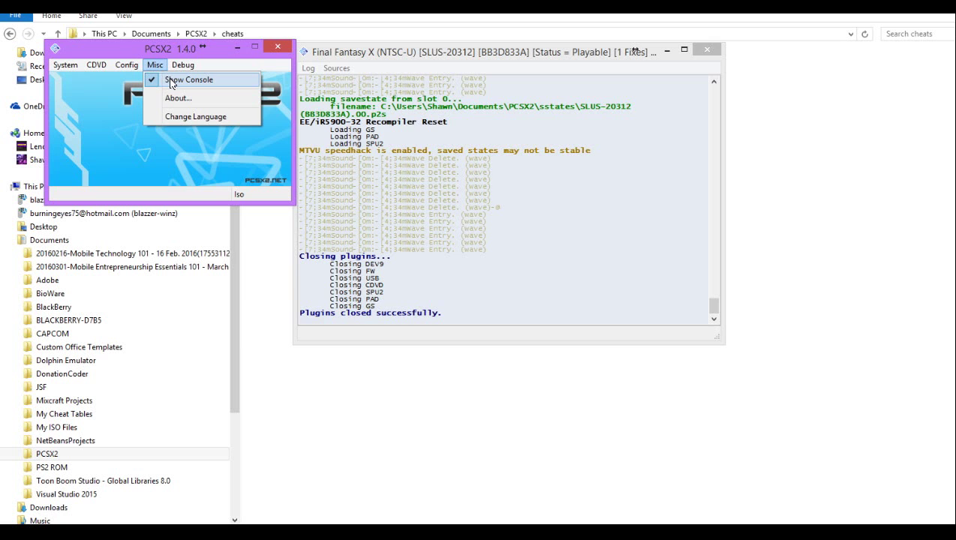
left_click(171, 81)
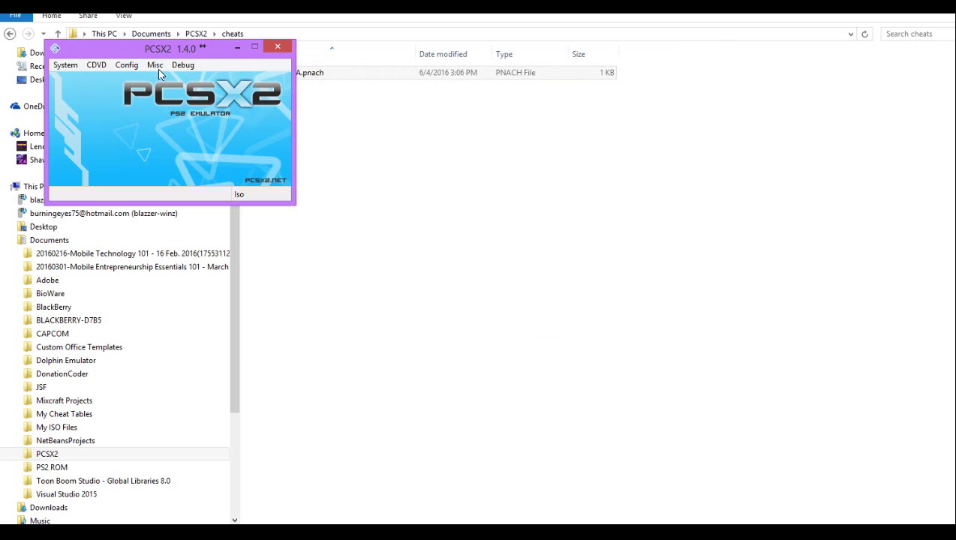
Check that Enable Cheats is switched on and start Final Fantasy X with a fast CDVD reboot.
left_click(65, 66)
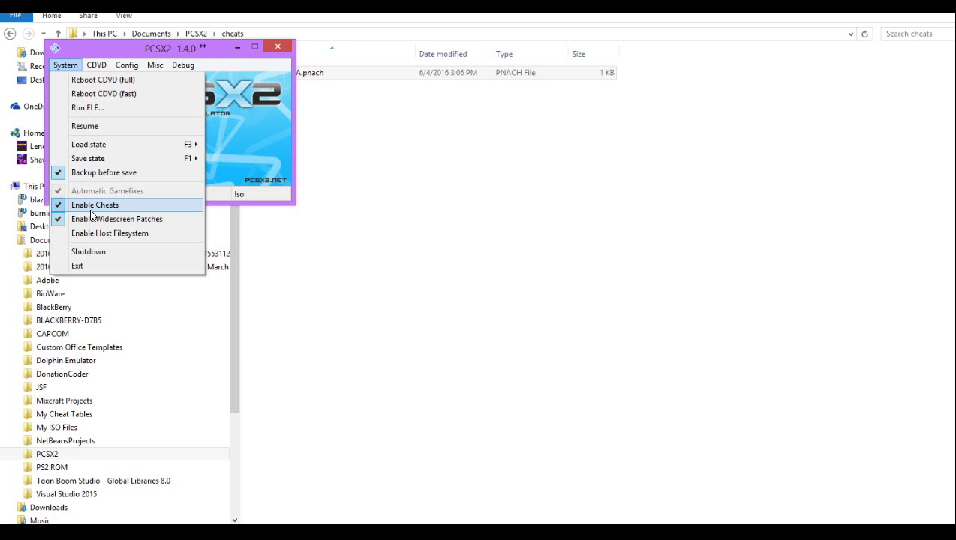
mouse_move(96, 65)
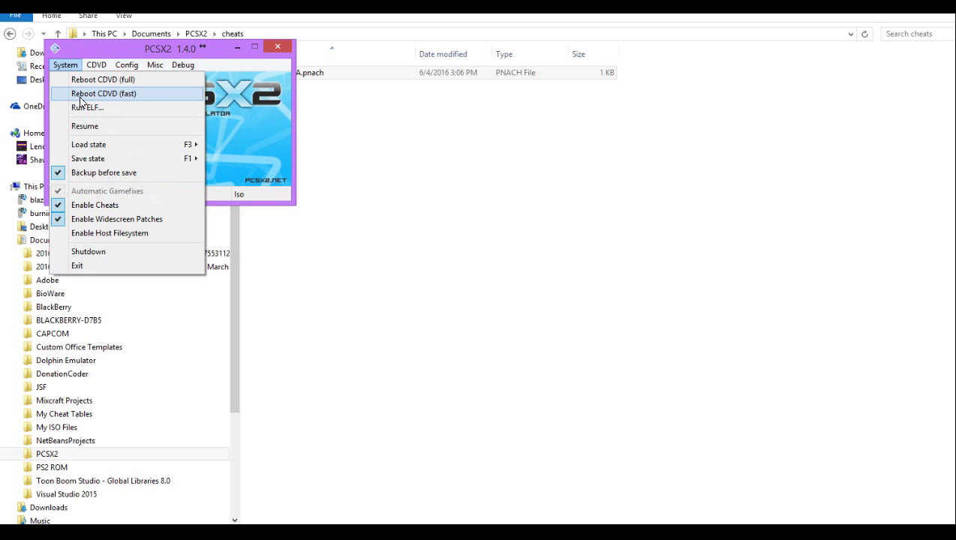
left_click(79, 96)
left_click(152, 160)
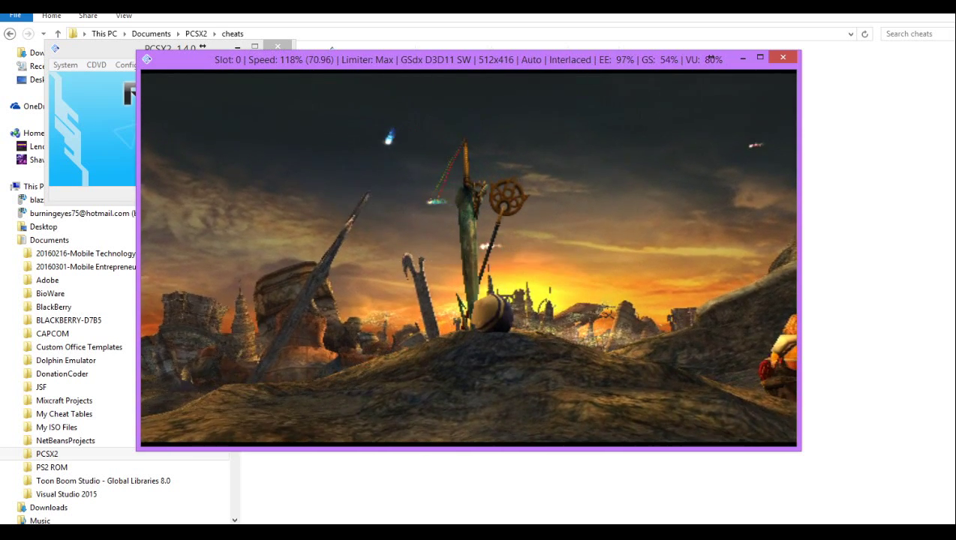
Load the save state from slot 0 to try the cheats in the game, and close the game window.
key("F3")
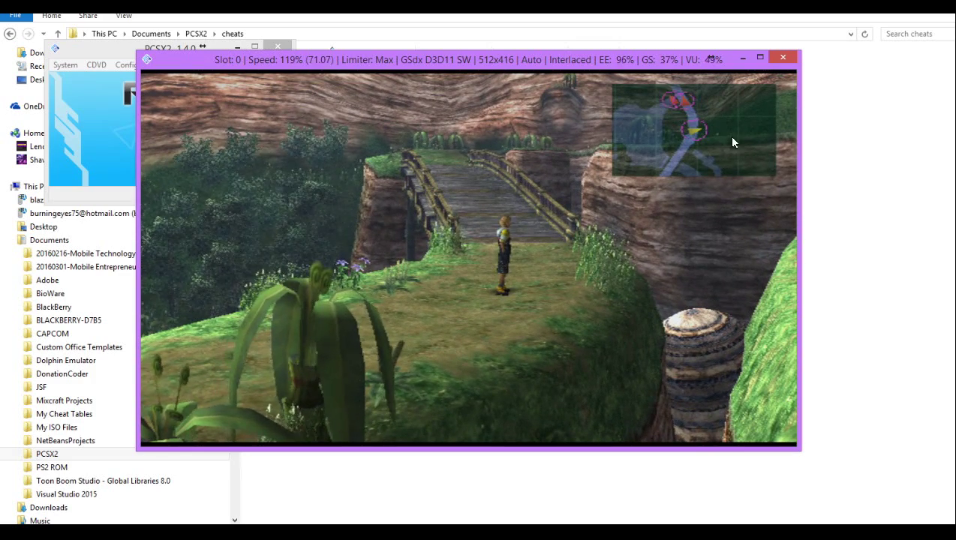
left_click(780, 61)
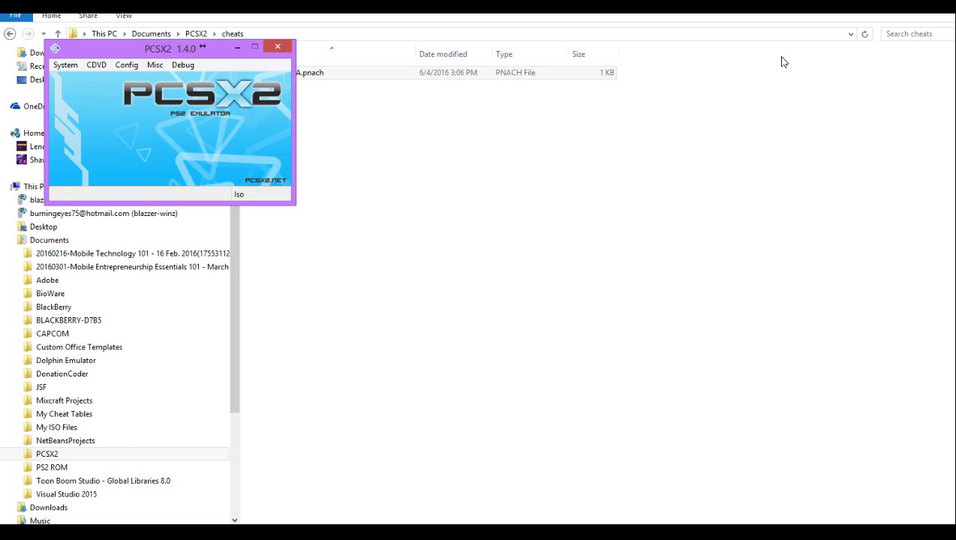